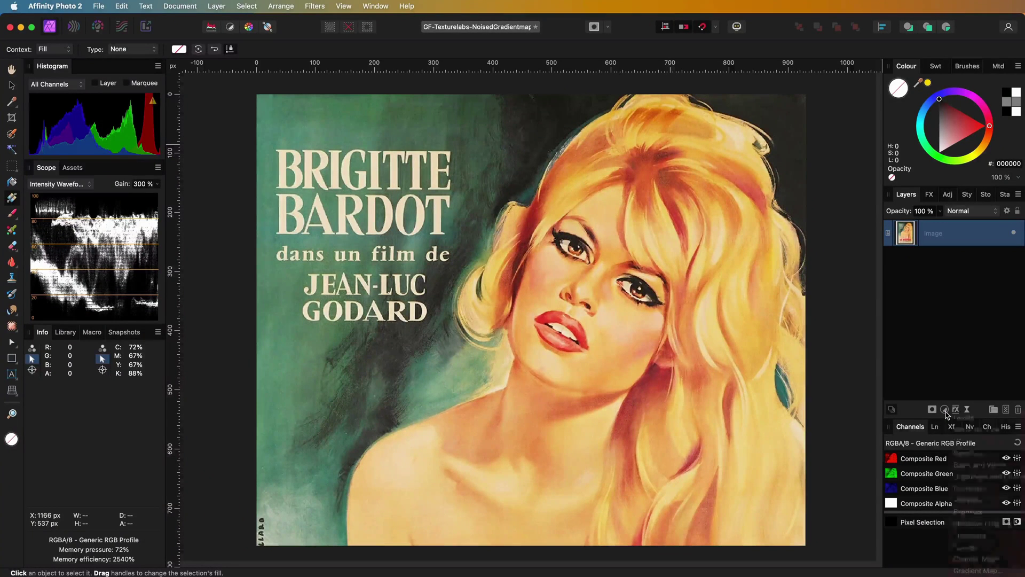
# Step: Add a Channel Mixer adjustment with Gray output to make the poster black and white
pyautogui.click(945, 409)
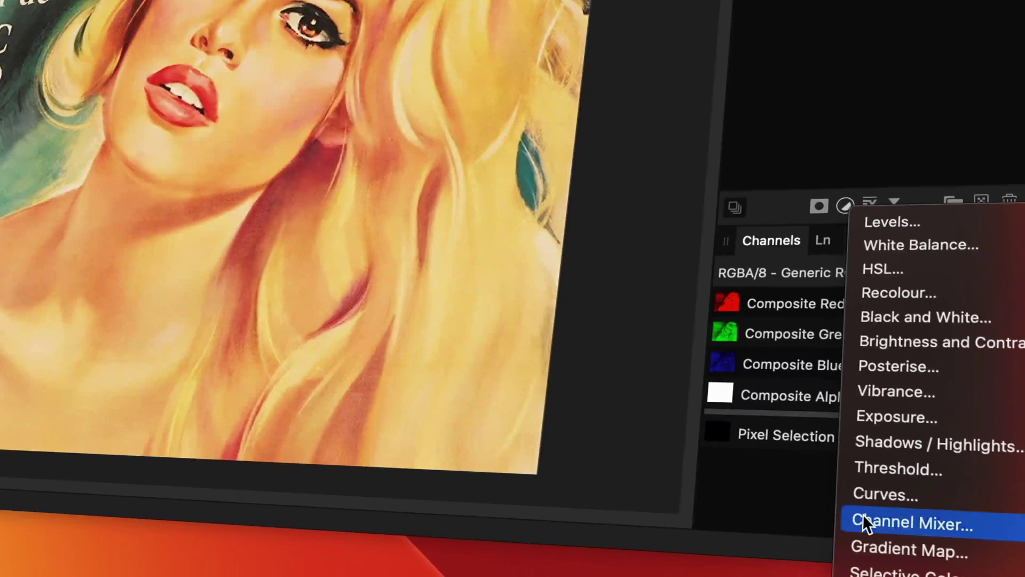
pyautogui.click(961, 559)
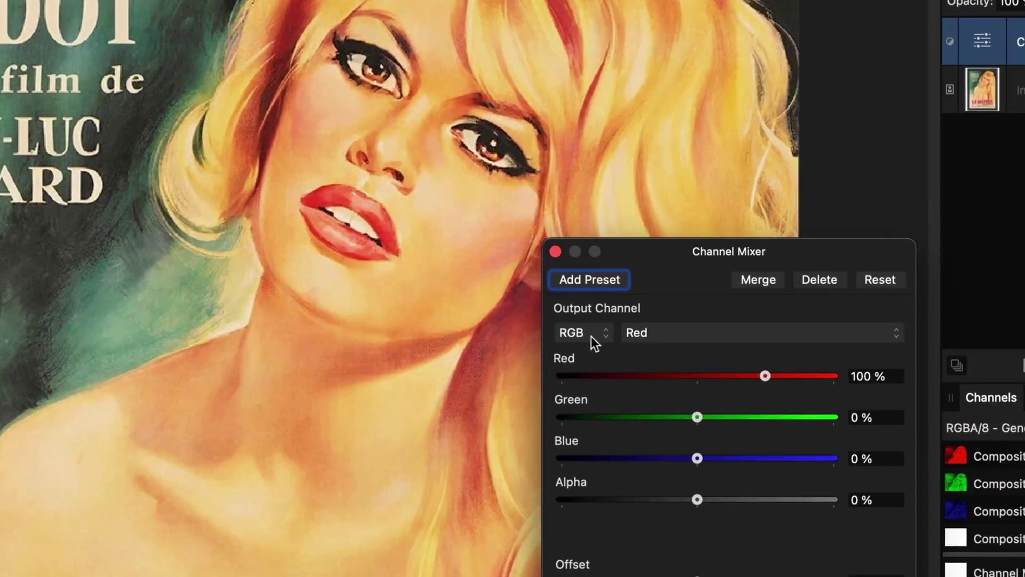
pyautogui.click(566, 322)
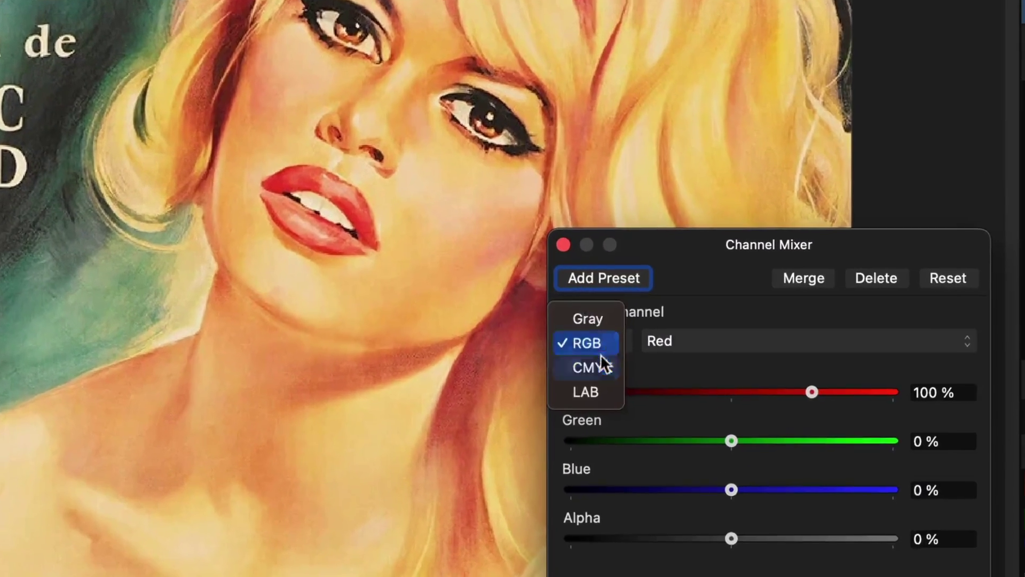
pyautogui.click(597, 322)
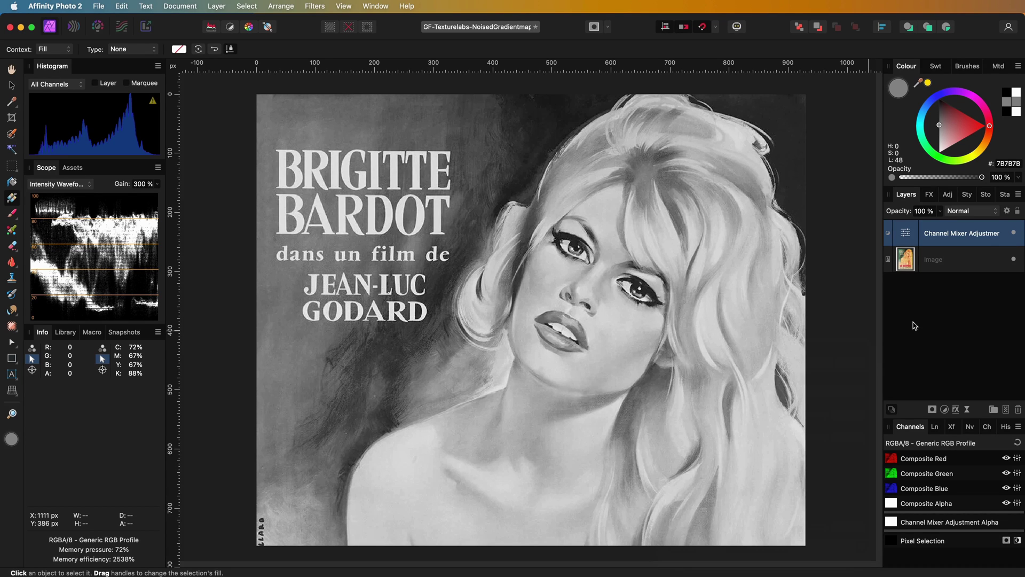
# Step: Add a Posterise adjustment with Posterise Levels set to 5
pyautogui.click(944, 409)
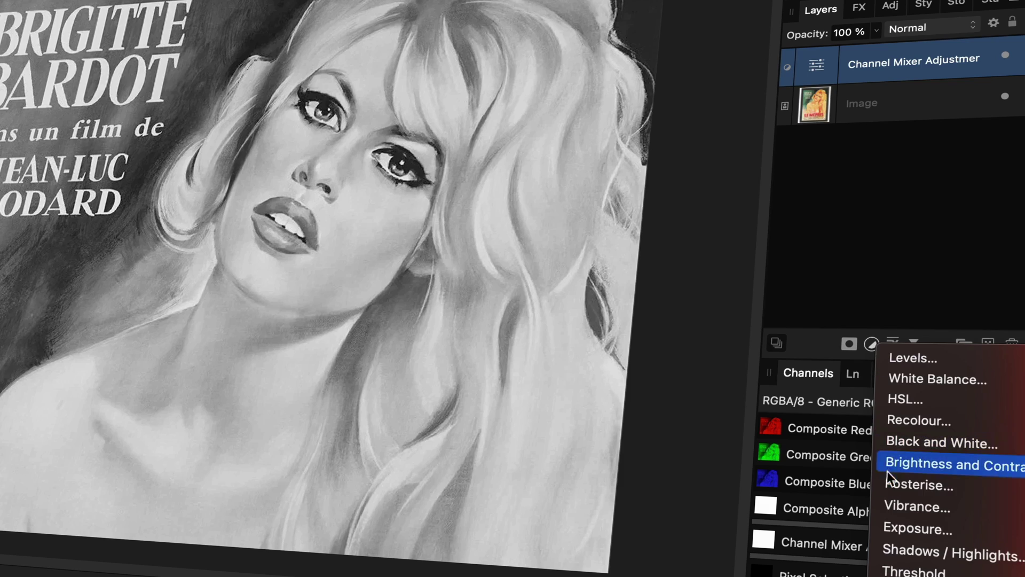
pyautogui.click(890, 483)
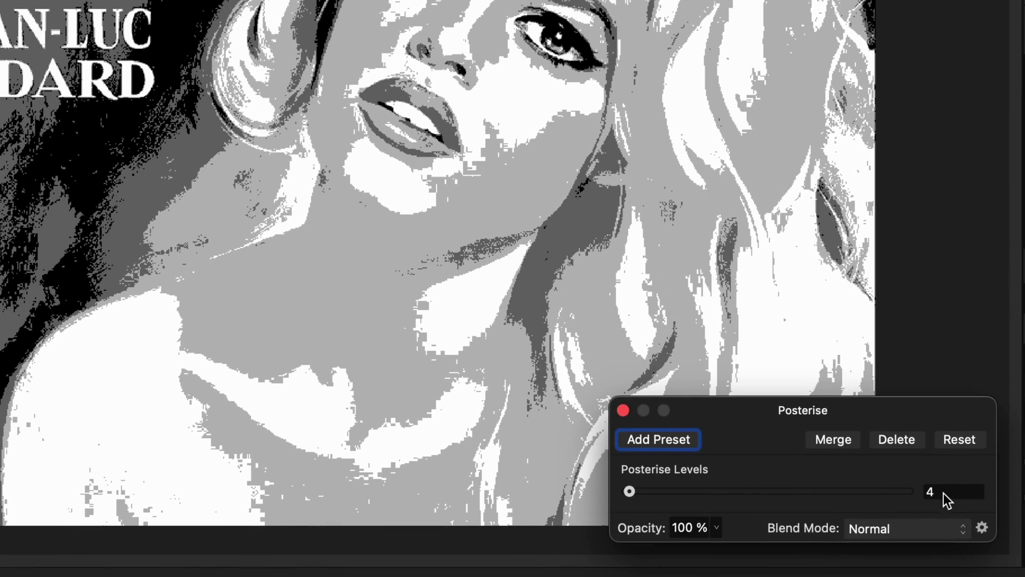
pyautogui.moveTo(945, 498); pyautogui.dragTo(875, 492)
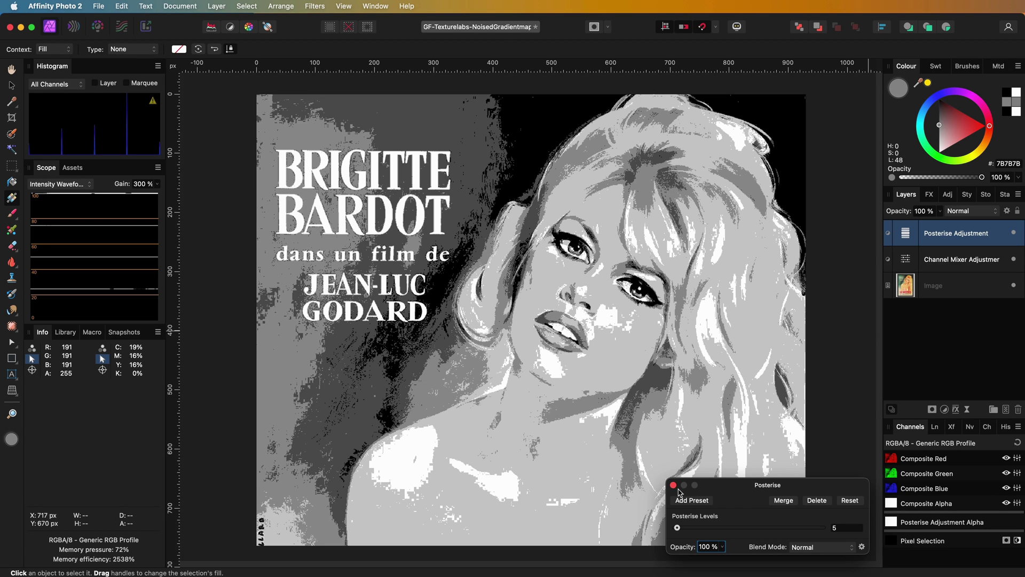
pyautogui.click(673, 485)
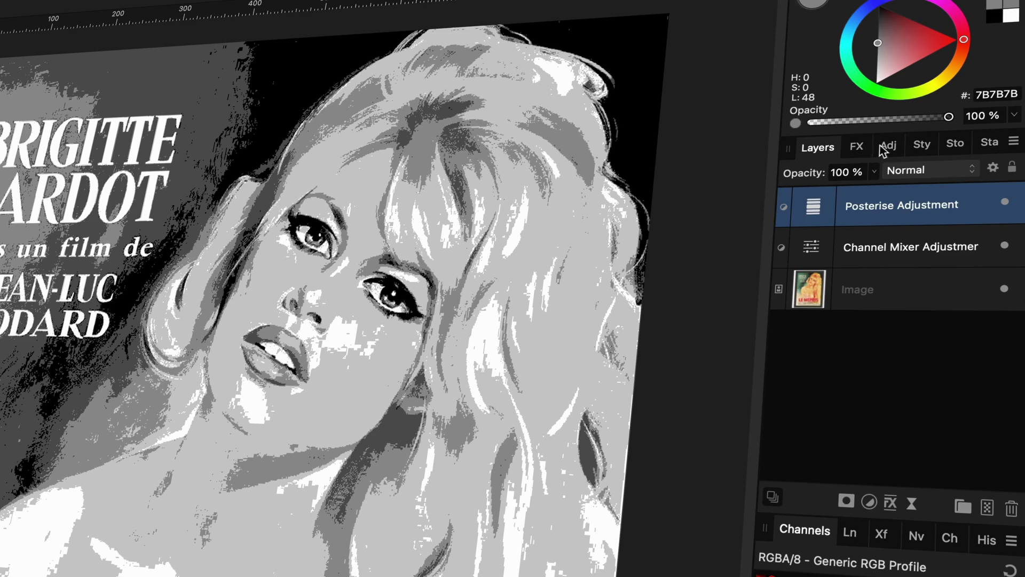
# Step: Apply the purple Gradient Map preset from the Adjustments panel
pyautogui.click(948, 194)
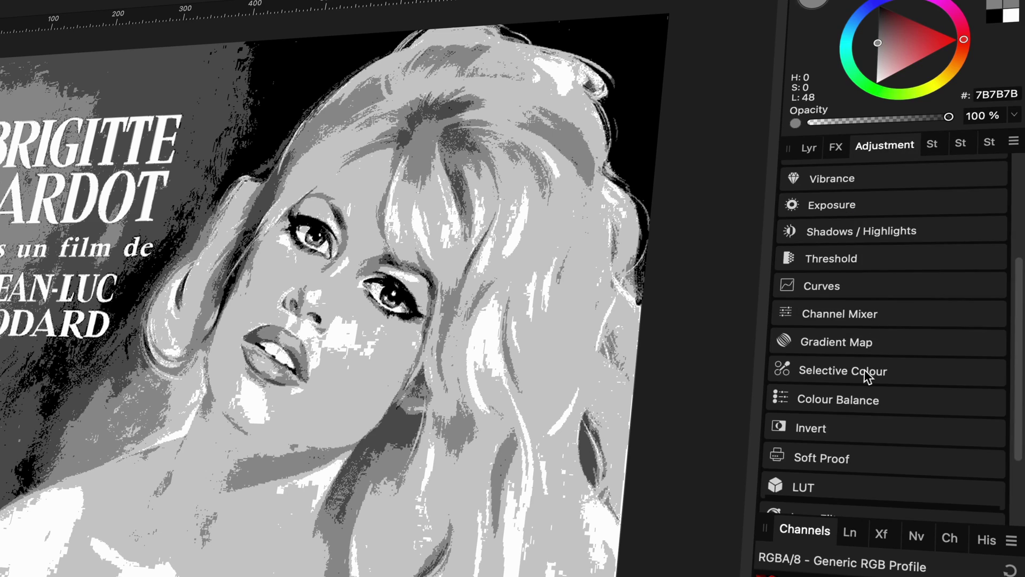
pyautogui.click(864, 344)
pyautogui.scroll(-5, 916, 414)
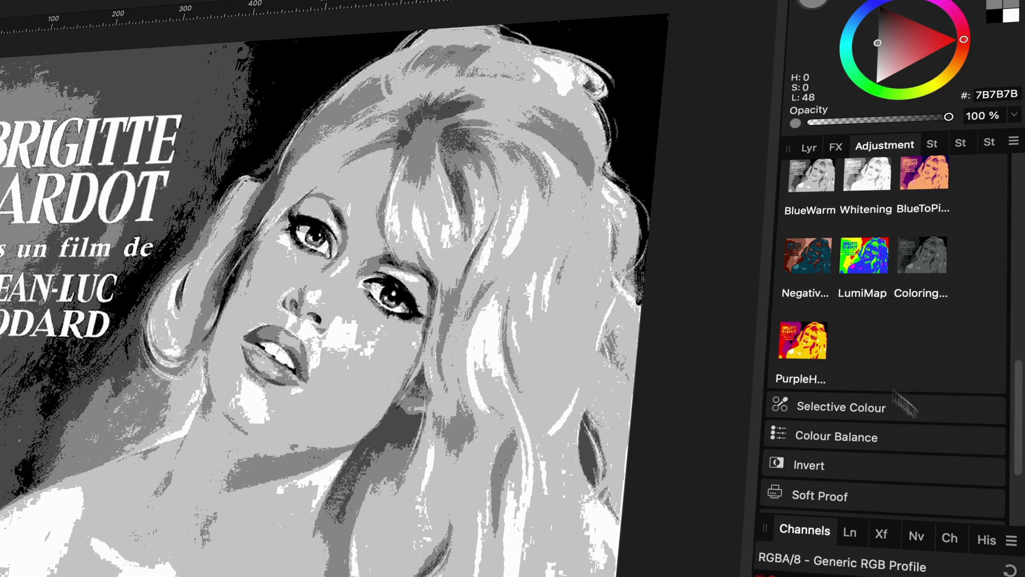
pyautogui.click(807, 344)
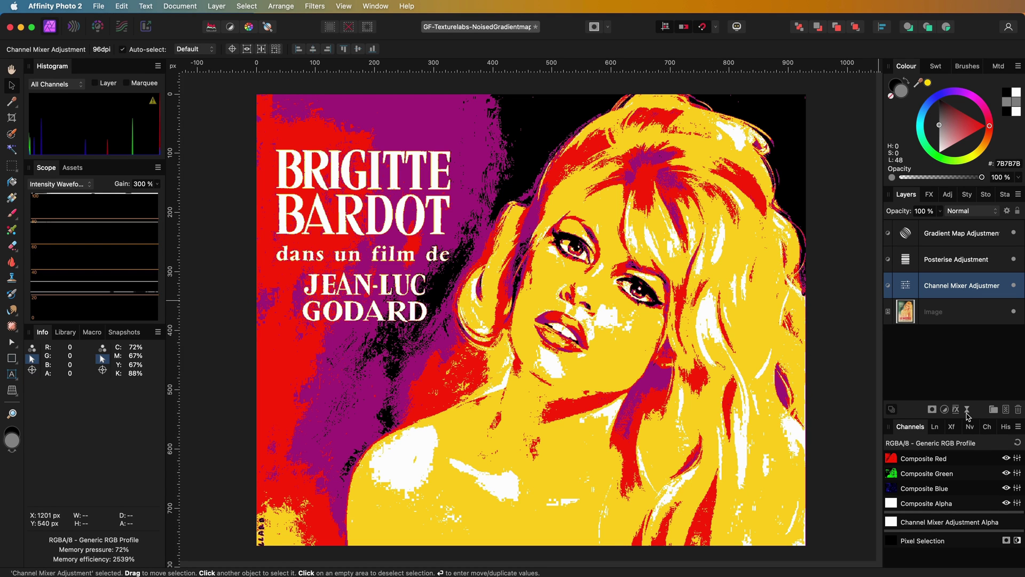
# Step: Add a live Add Noise filter with its Intensity raised
pyautogui.click(968, 414)
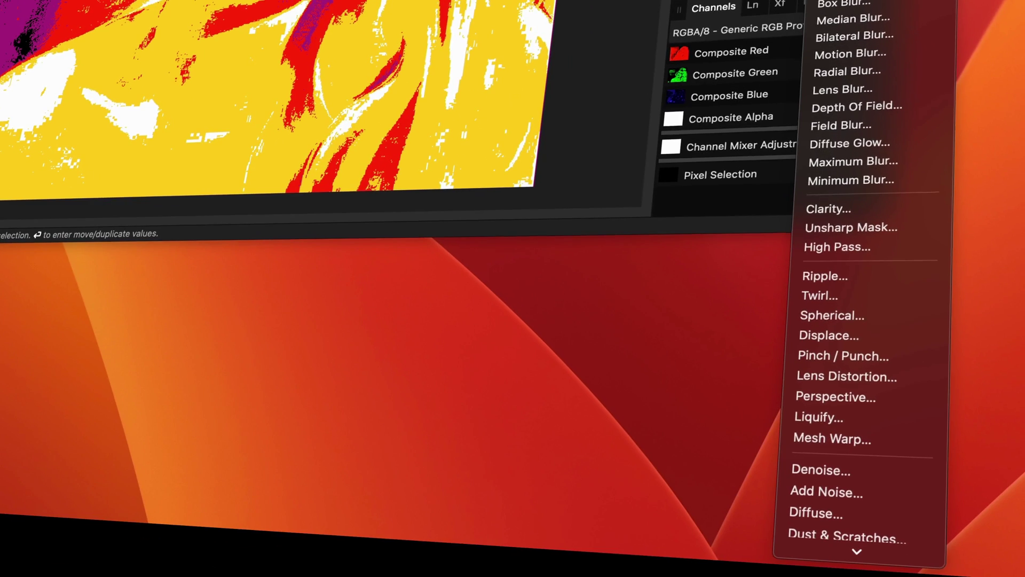
pyautogui.click(832, 493)
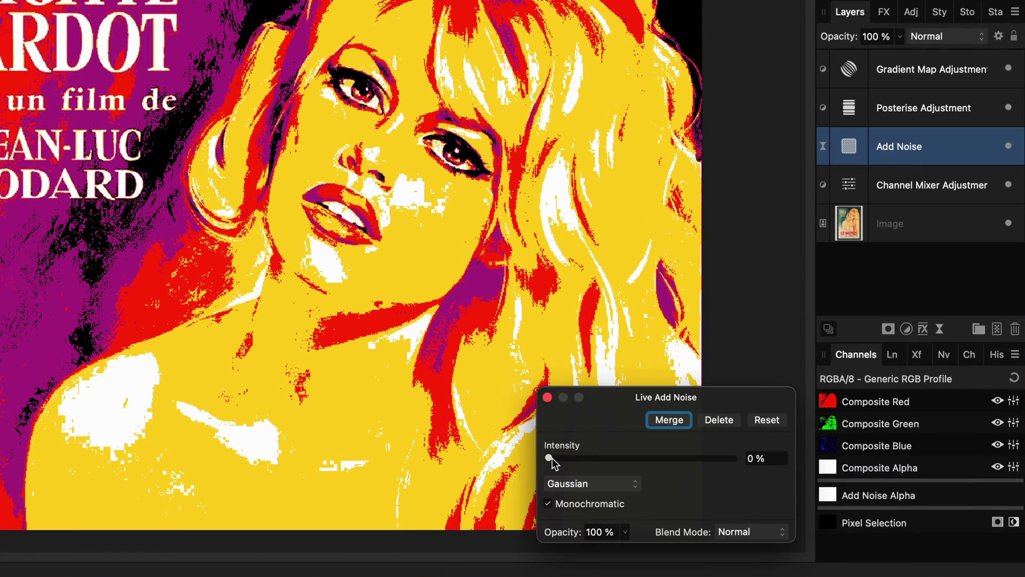
pyautogui.moveTo(551, 459); pyautogui.dragTo(643, 459)
pyautogui.click(547, 398)
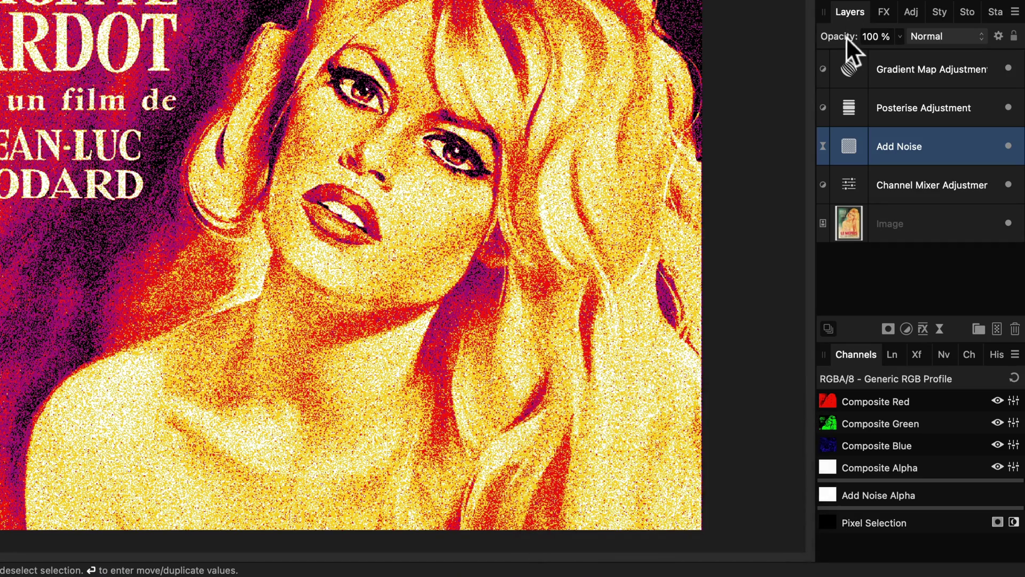
# Step: Try the noise layer at lower opacity and Soft Light, then settle on Normal at 100%
pyautogui.moveTo(843, 37); pyautogui.dragTo(781, 42)
pyautogui.press('super+plus')
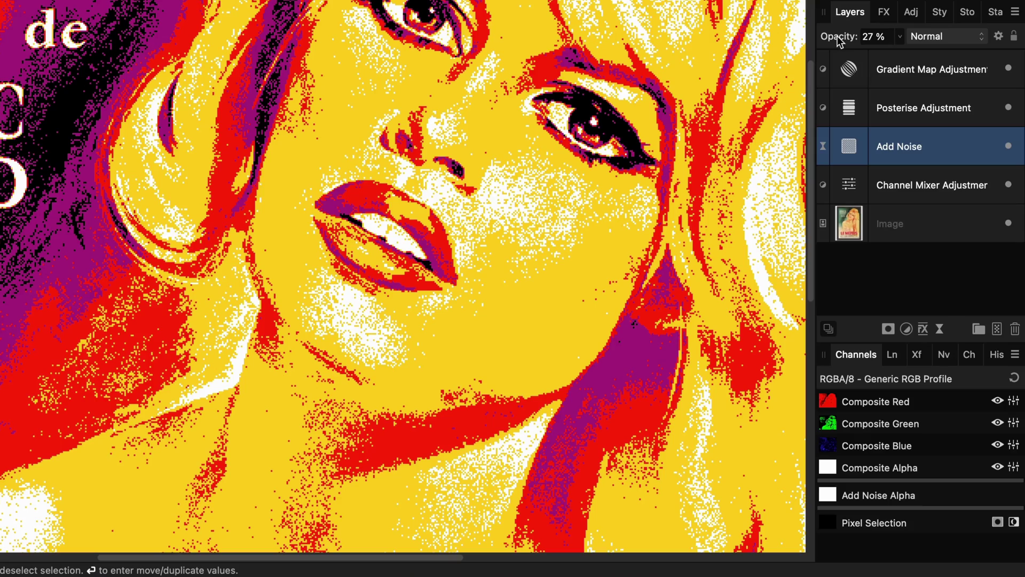
pyautogui.moveTo(838, 37)
pyautogui.mouseDown()
pyautogui.moveTo(854, 36)
pyautogui.moveTo(837, 40)
pyautogui.mouseUp()
pyautogui.click(923, 38)
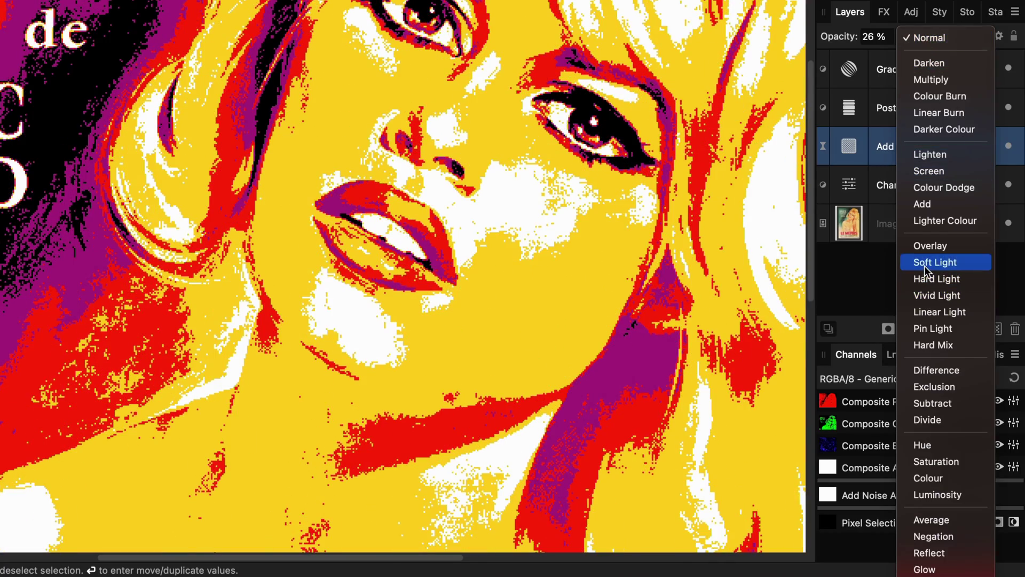
pyautogui.click(925, 271)
pyautogui.moveTo(840, 39); pyautogui.dragTo(893, 39)
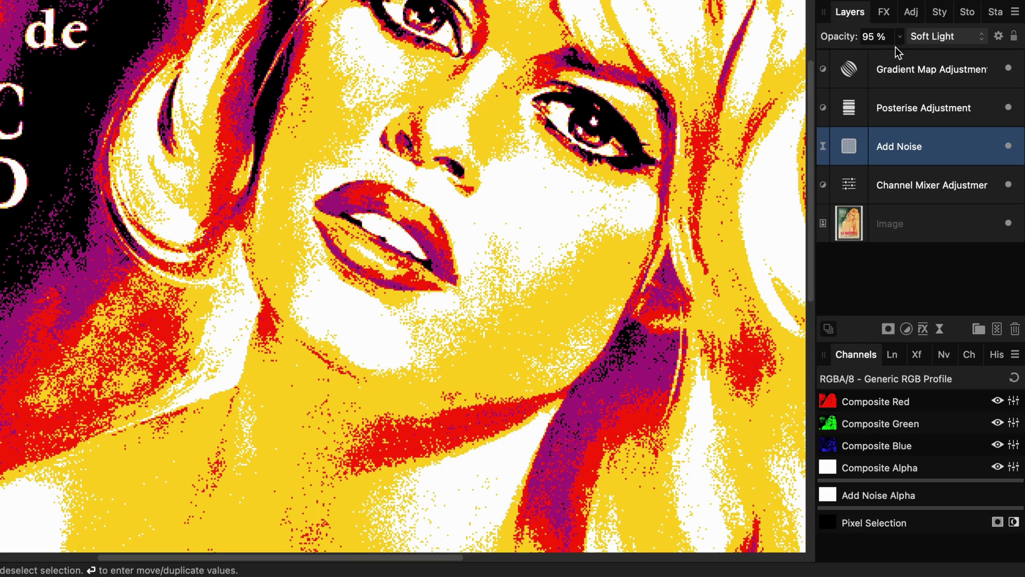
pyautogui.click(932, 38)
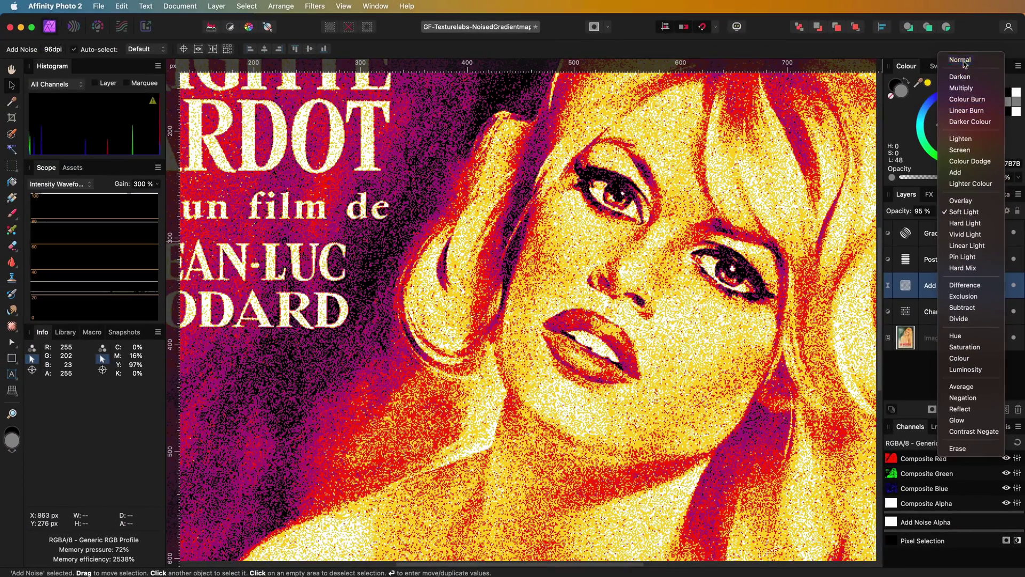
pyautogui.click(961, 61)
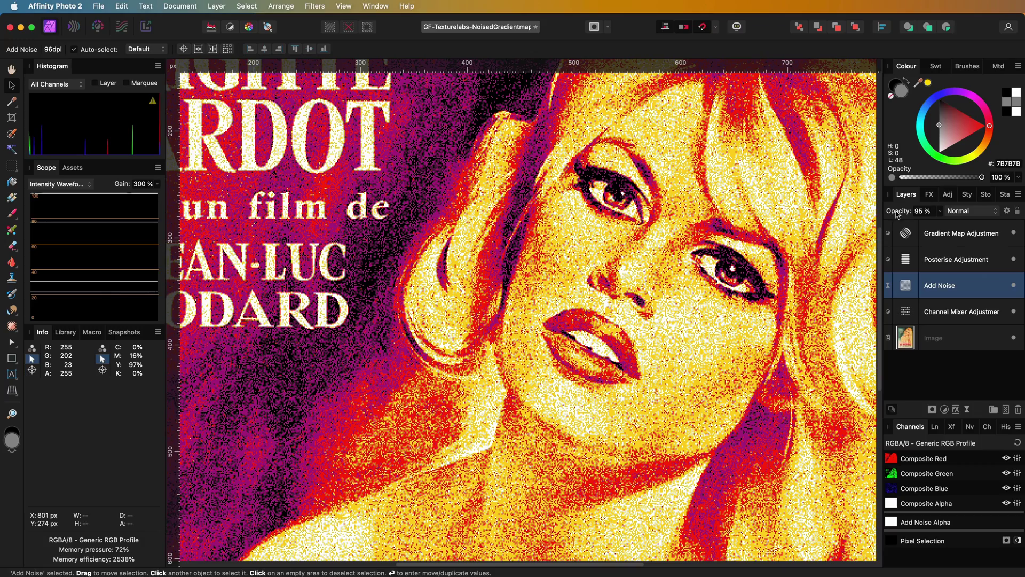
pyautogui.press('0')
# Step: Group the Add Noise layer with a new mid-grey Fill layer beneath it
pyautogui.click(226, 6)
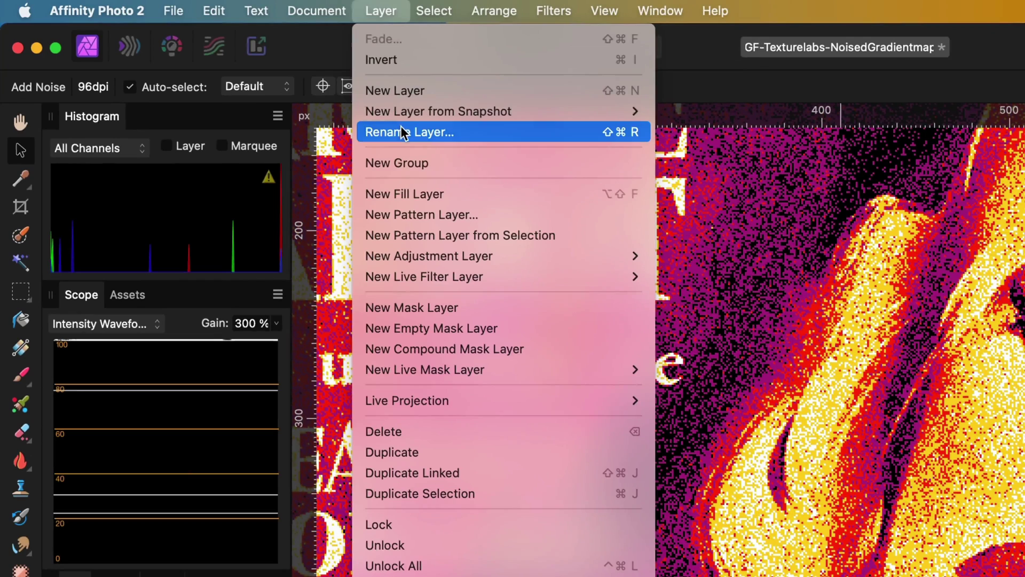
pyautogui.click(404, 200)
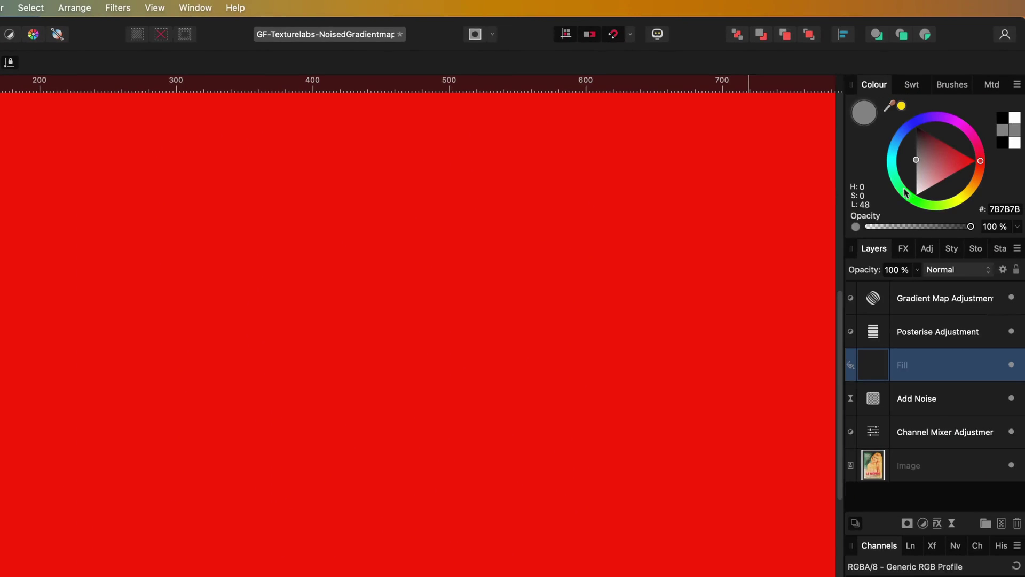
pyautogui.click(1012, 298)
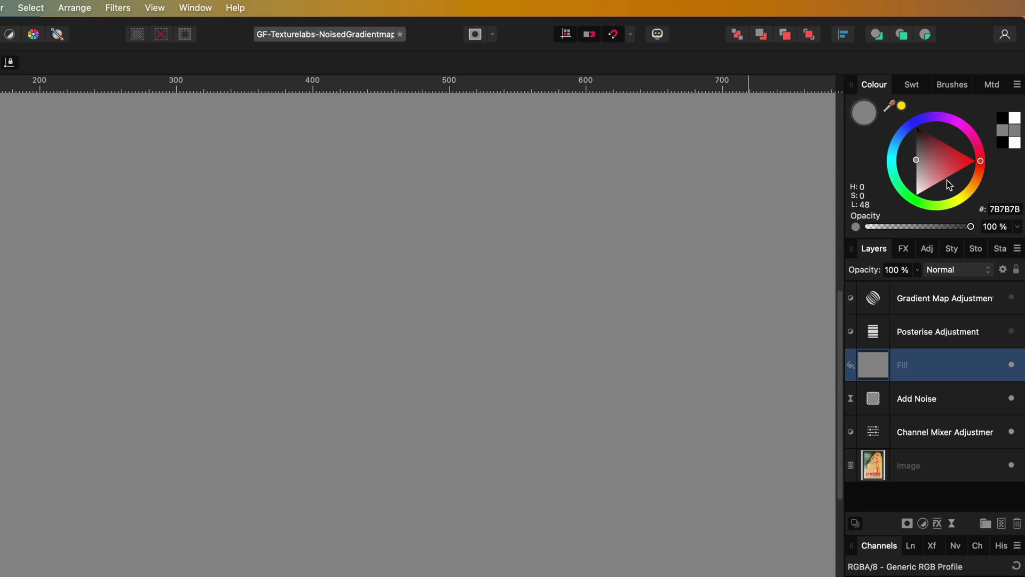
pyautogui.moveTo(917, 162); pyautogui.dragTo(917, 162)
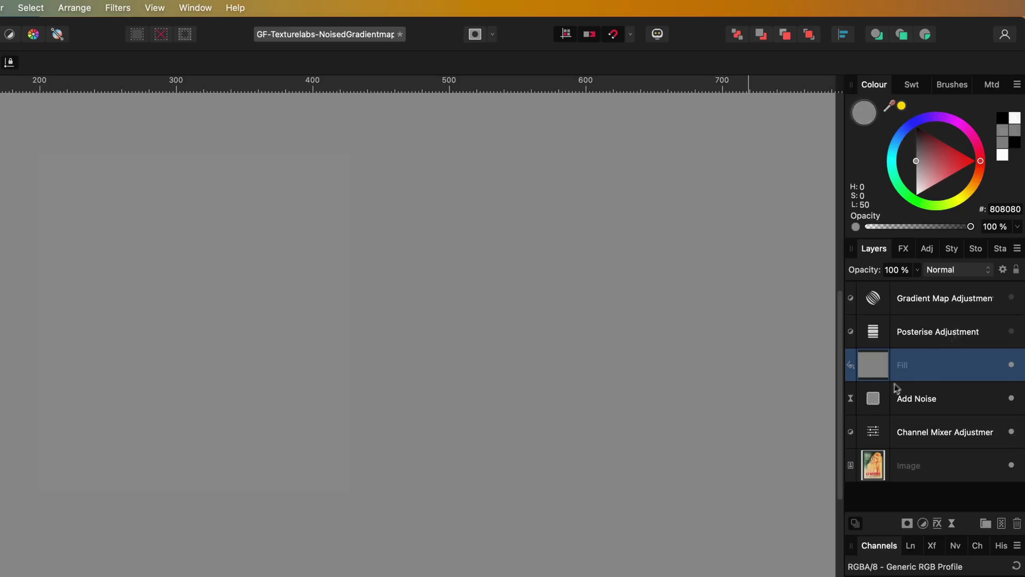
pyautogui.moveTo(897, 392); pyautogui.dragTo(912, 353)
pyautogui.moveTo(872, 162); pyautogui.dragTo(873, 163)
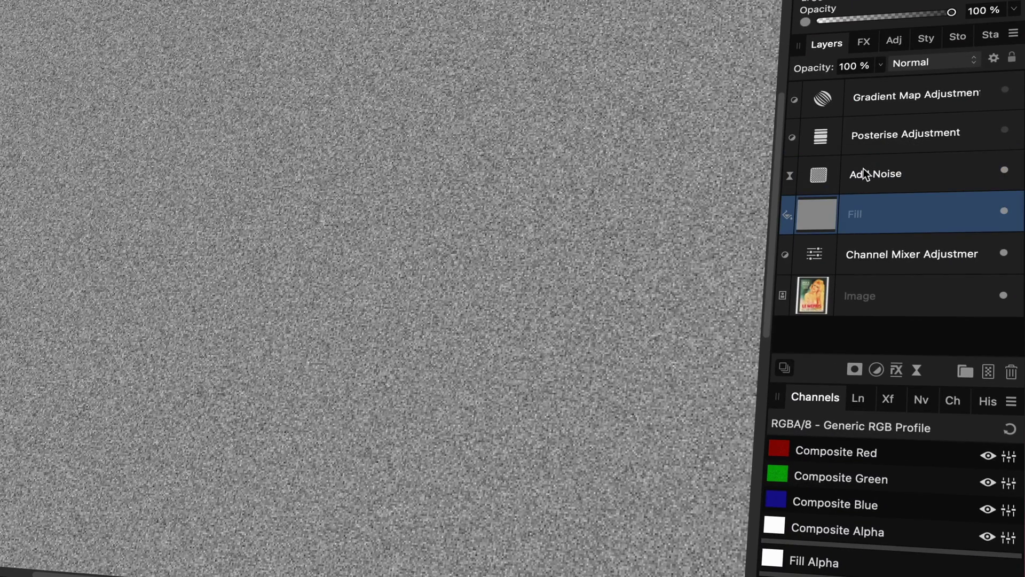
pyautogui.rightClick(862, 171)
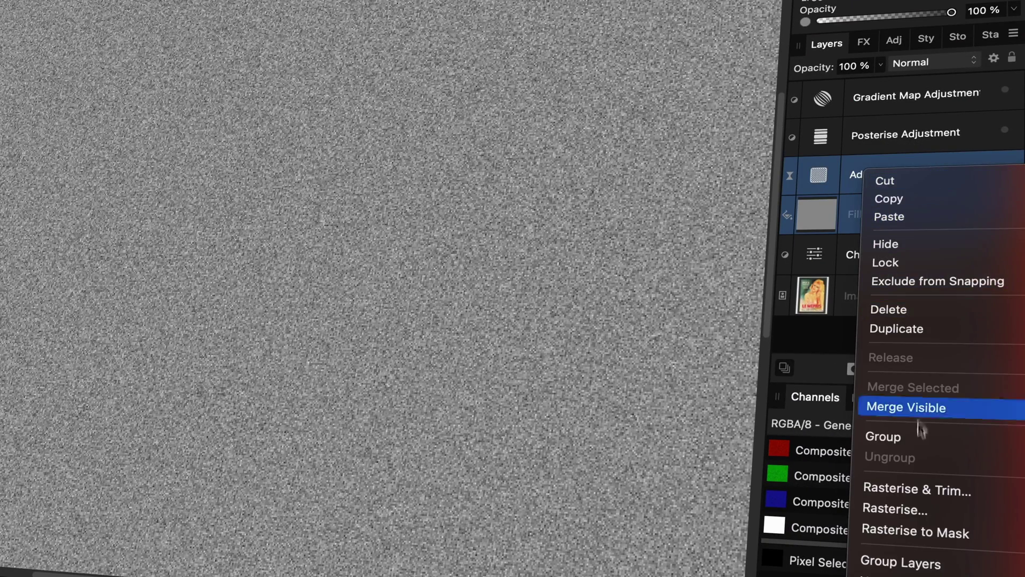
pyautogui.click(919, 444)
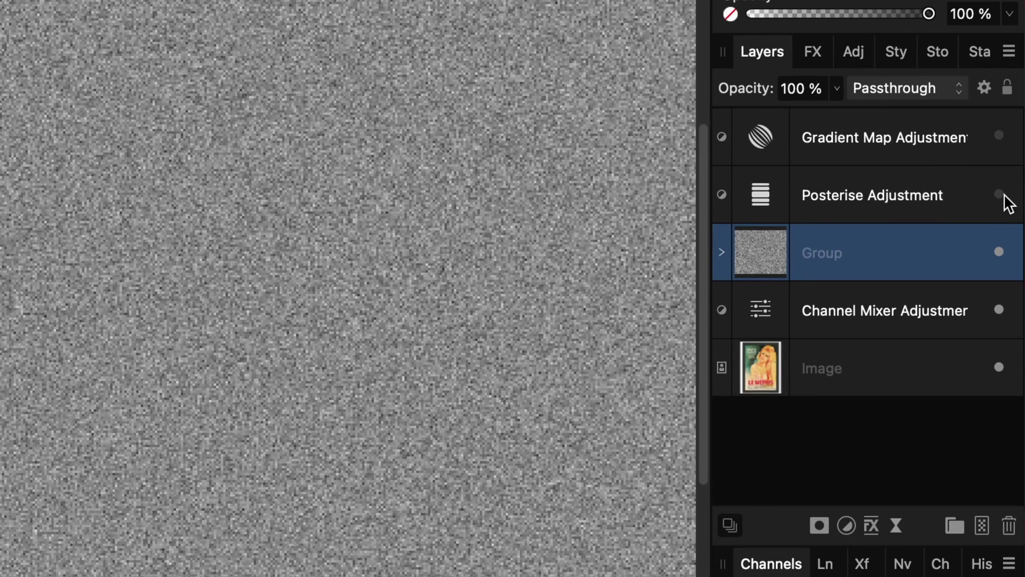
# Step: Restore Posterise and Gradient Map, test the group at Soft Light and various opacities, then delete it
pyautogui.click(1002, 195)
pyautogui.click(999, 138)
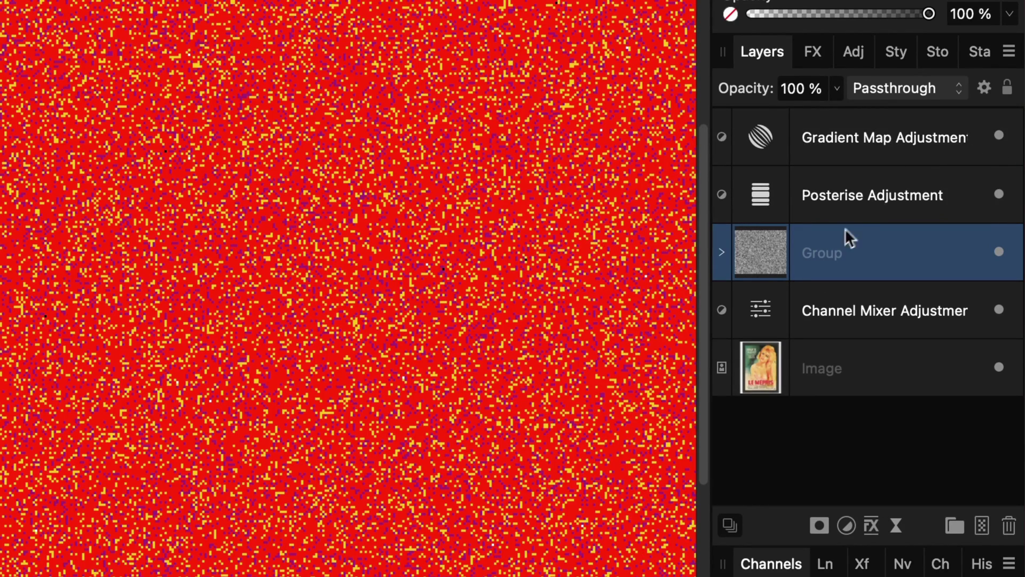
pyautogui.moveTo(767, 87); pyautogui.dragTo(682, 81)
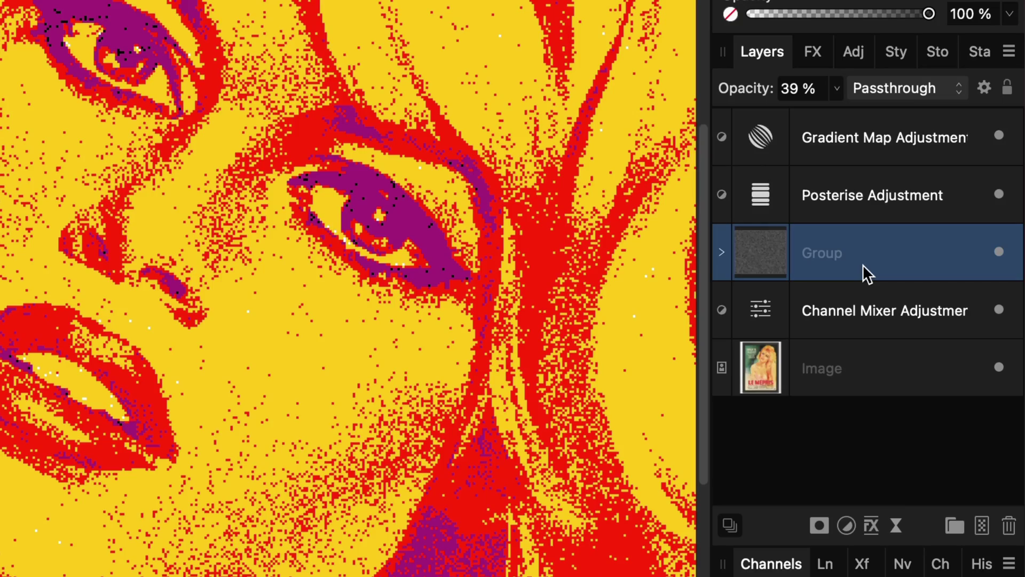
pyautogui.click(870, 89)
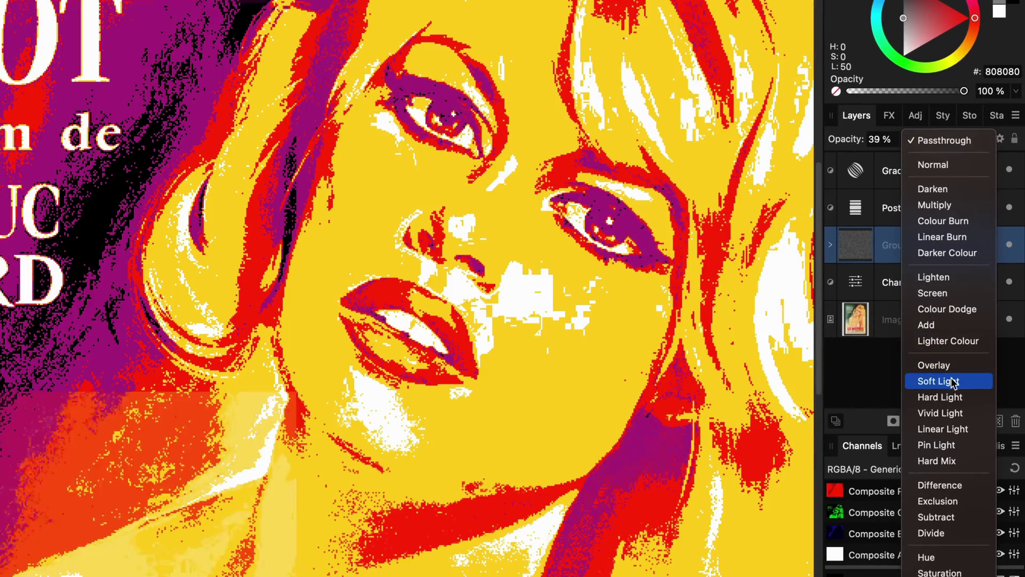
pyautogui.click(952, 383)
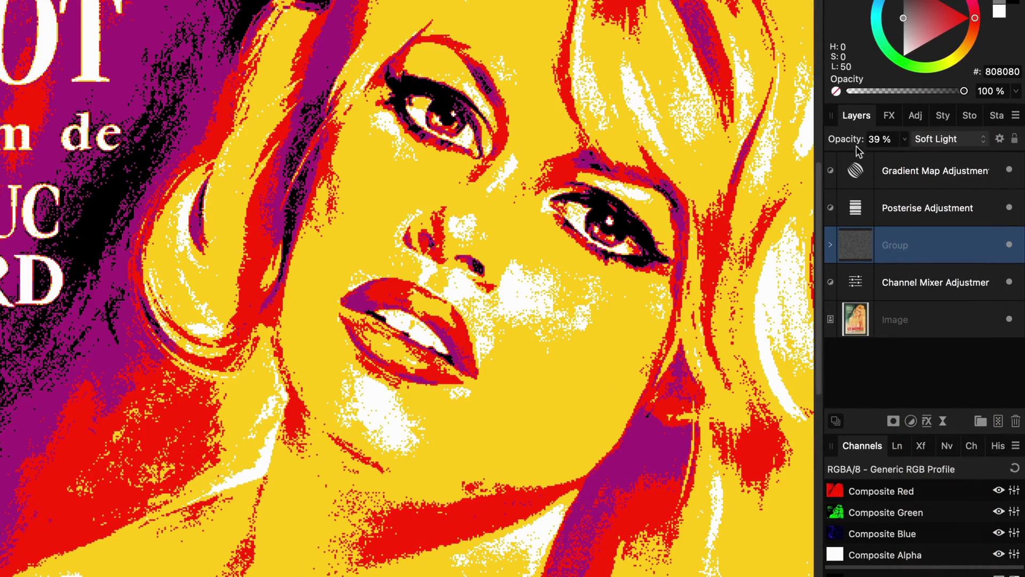
pyautogui.moveTo(851, 144); pyautogui.dragTo(873, 140)
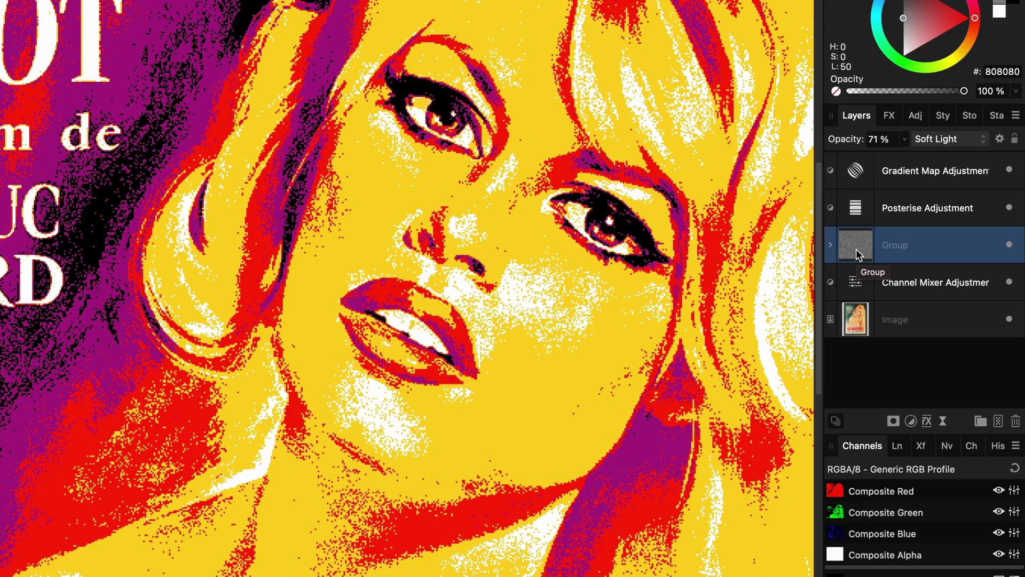
pyautogui.press('Delete')
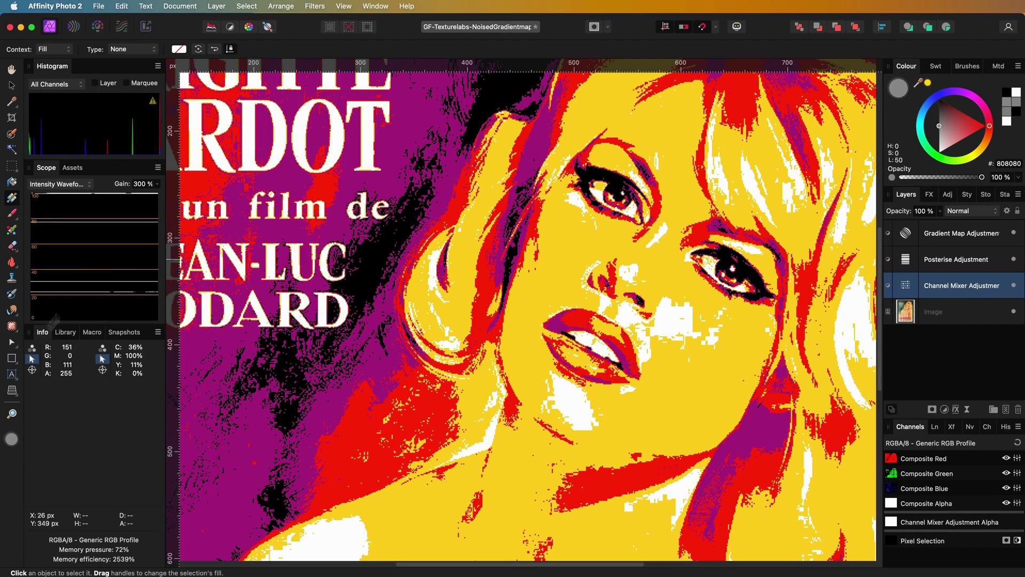
# Step: Draw a rectangle over most of the poster and hide the Posterise and Gradient Map adjustments
pyautogui.click(12, 358)
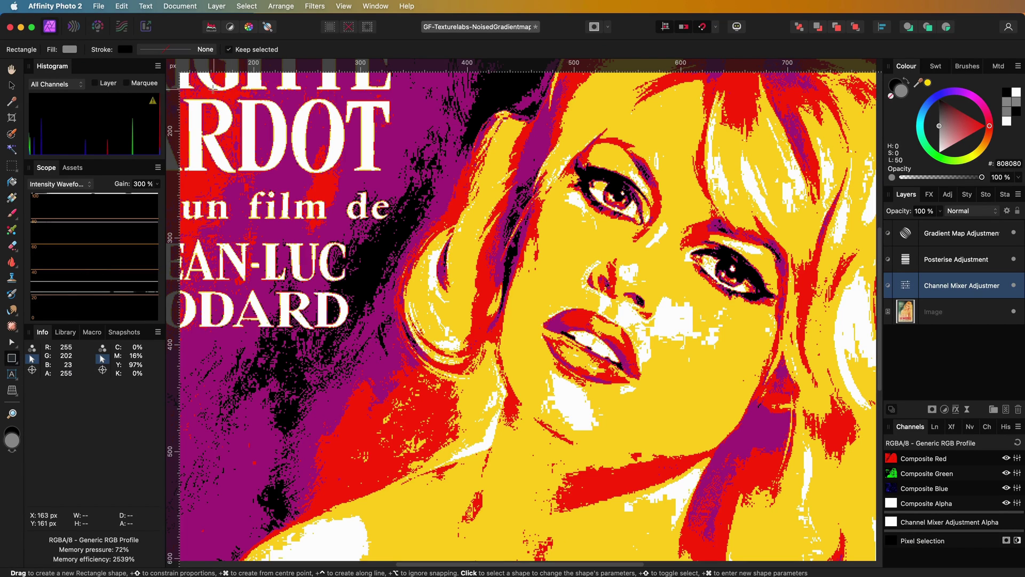
pyautogui.moveTo(194, 79); pyautogui.dragTo(861, 536)
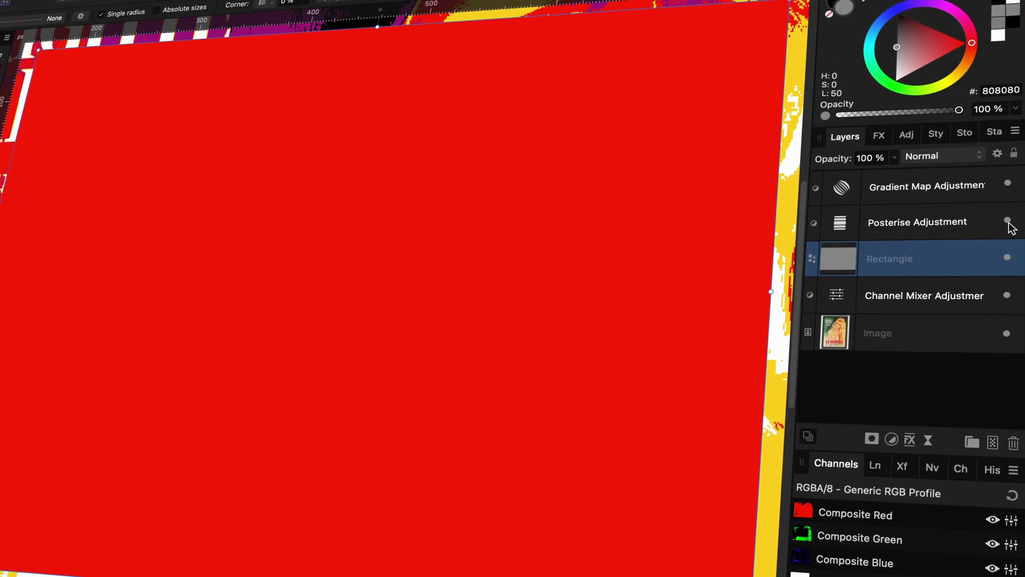
pyautogui.click(1007, 221)
pyautogui.click(1008, 183)
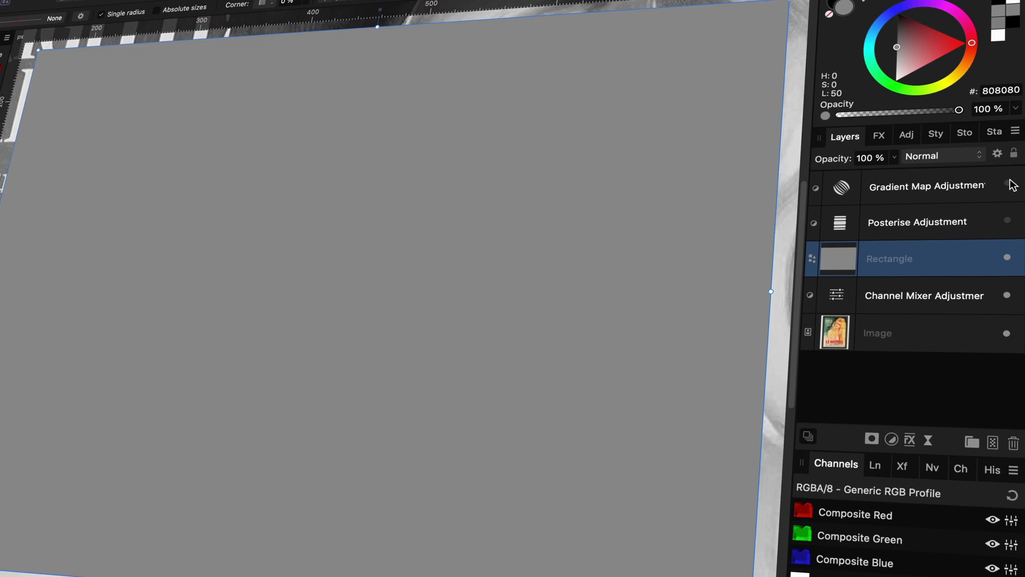
pyautogui.moveTo(838, 255); pyautogui.dragTo(891, 445)
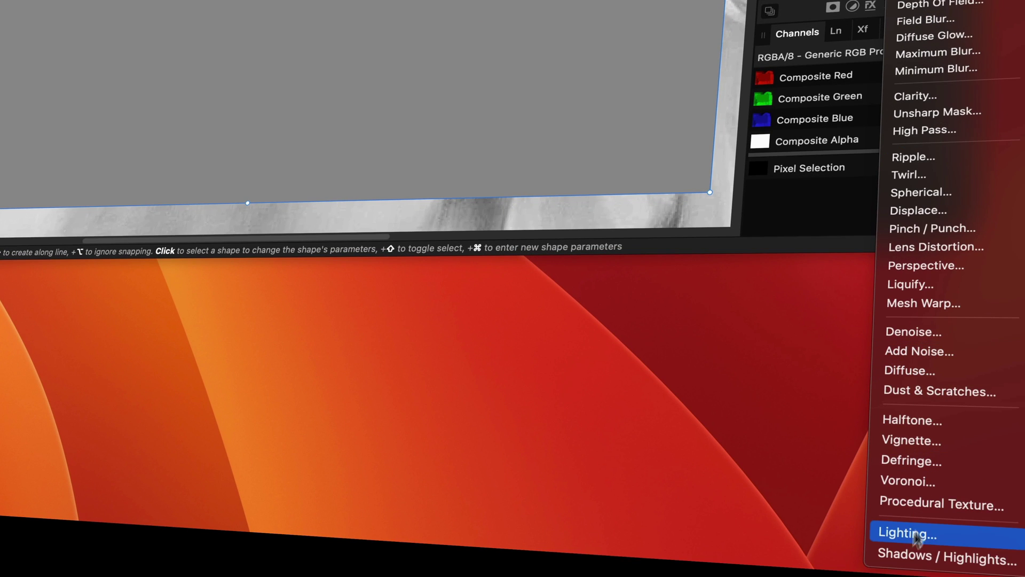
# Step: Add a Perlin Noise Procedural Texture to the rectangle with 16 octaves and cell count 10
pyautogui.click(933, 507)
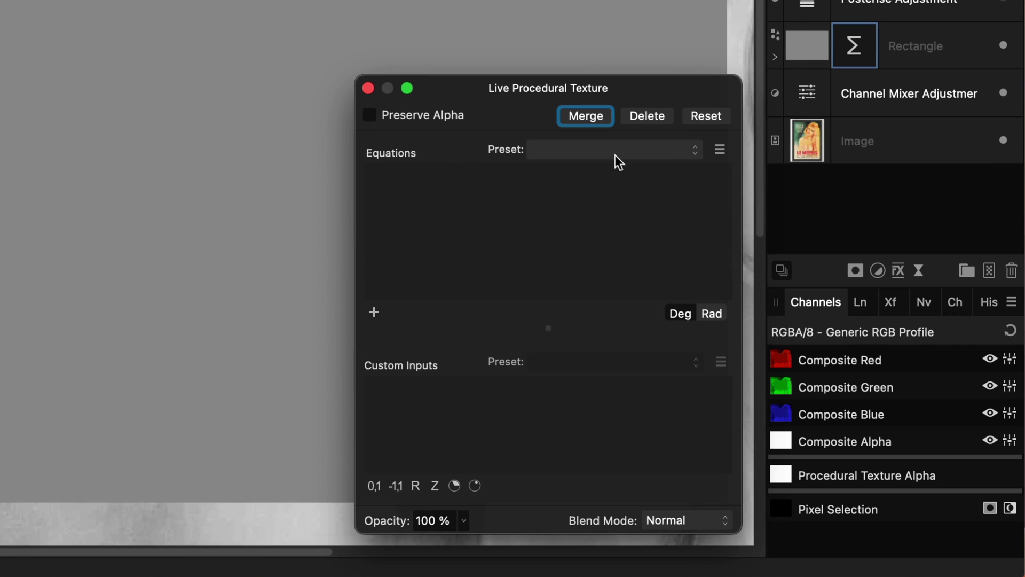
pyautogui.click(617, 155)
pyautogui.scroll(-5, 633, 267)
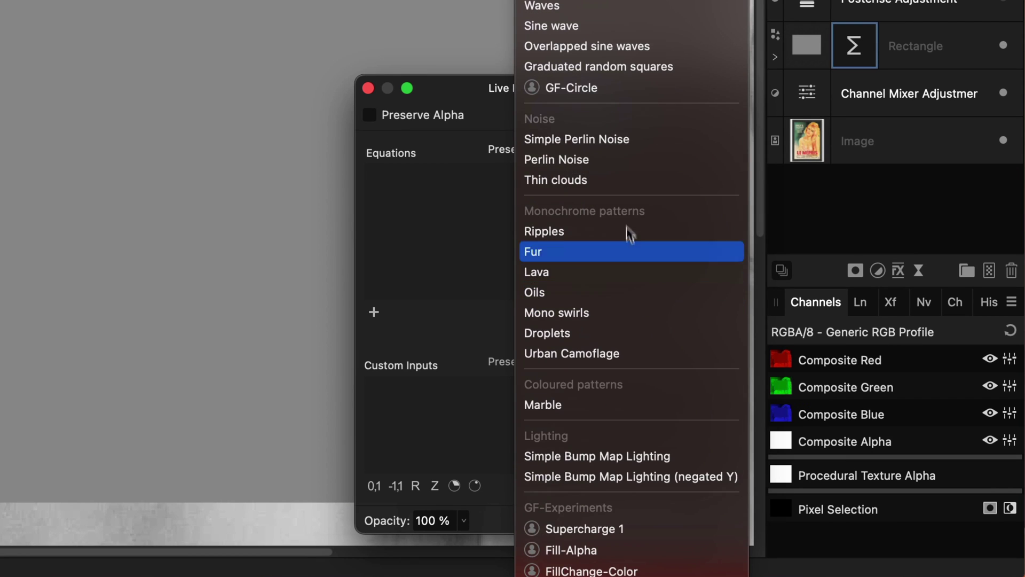
pyautogui.click(617, 161)
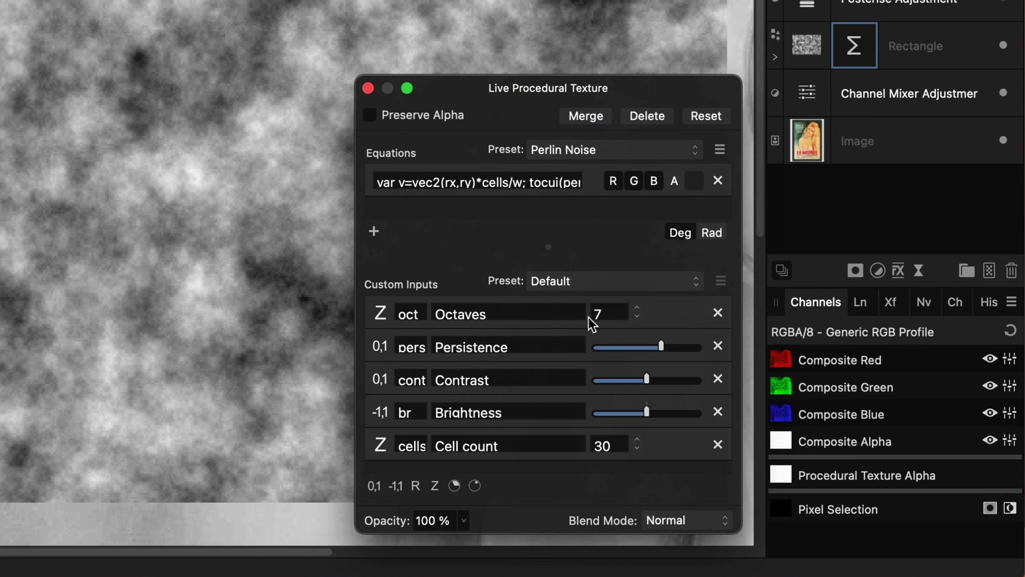
pyautogui.click(606, 316)
pyautogui.write('16')
pyautogui.press('Return')
pyautogui.moveTo(647, 380); pyautogui.dragTo(636, 383)
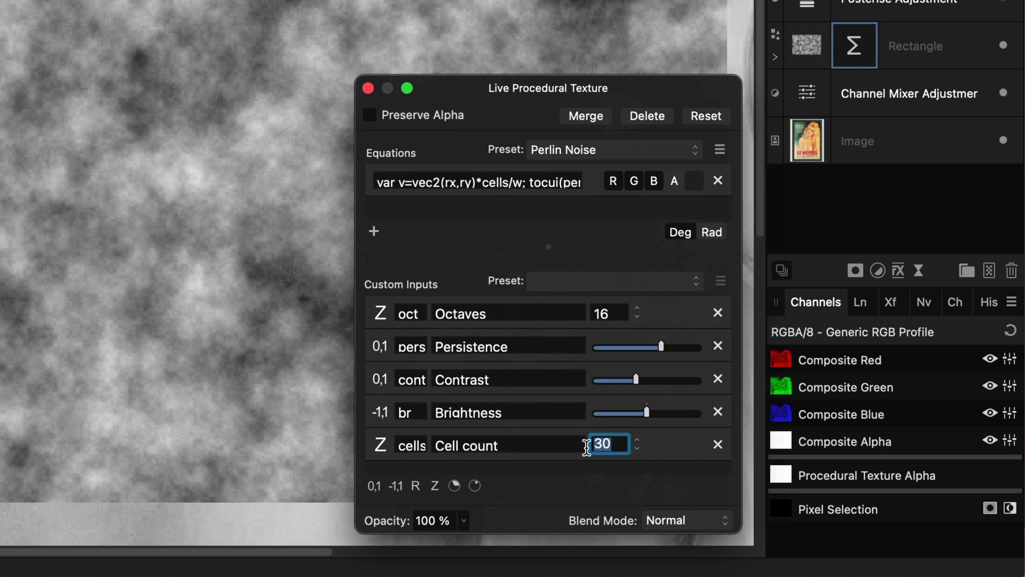
pyautogui.write('10')
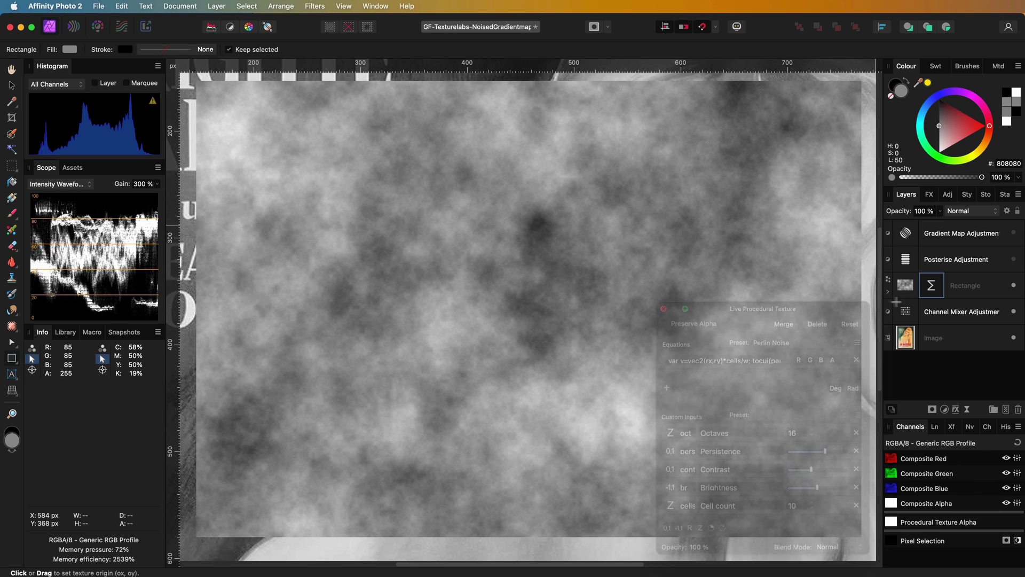
pyautogui.press('Return')
pyautogui.click(888, 291)
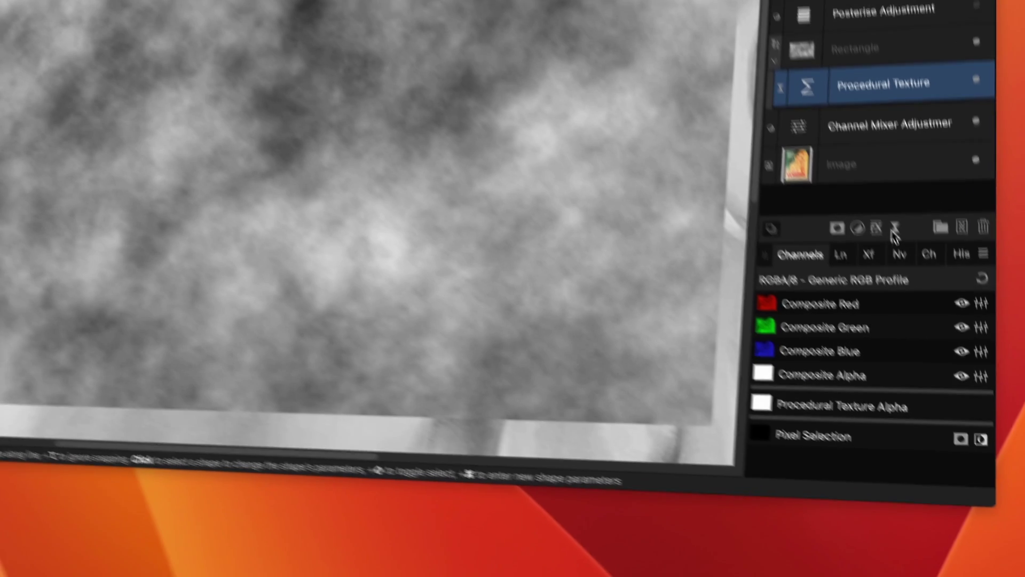
pyautogui.click(966, 409)
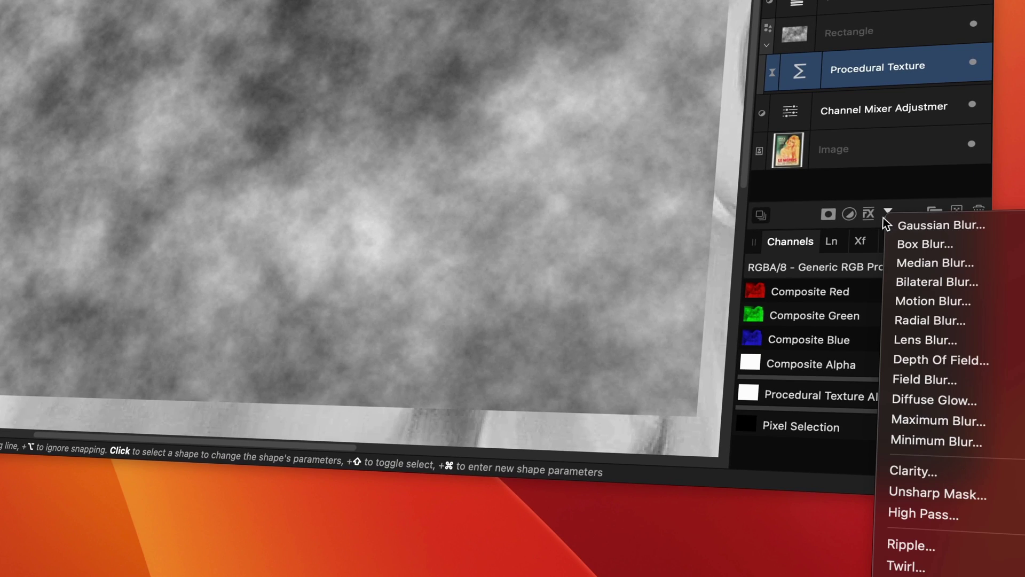
# Step: Add a Live High Pass filter at 0.6 px radius with Monochrome on
pyautogui.click(952, 507)
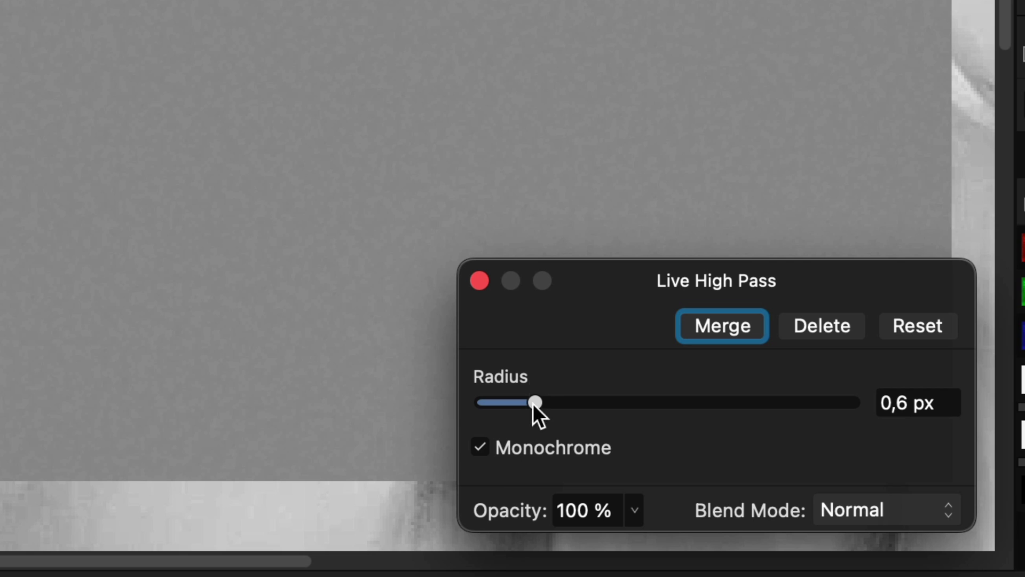
# Step: Add a 50% Threshold adjustment and nest a Levels adjustment above it inside the rectangle
pyautogui.click(480, 281)
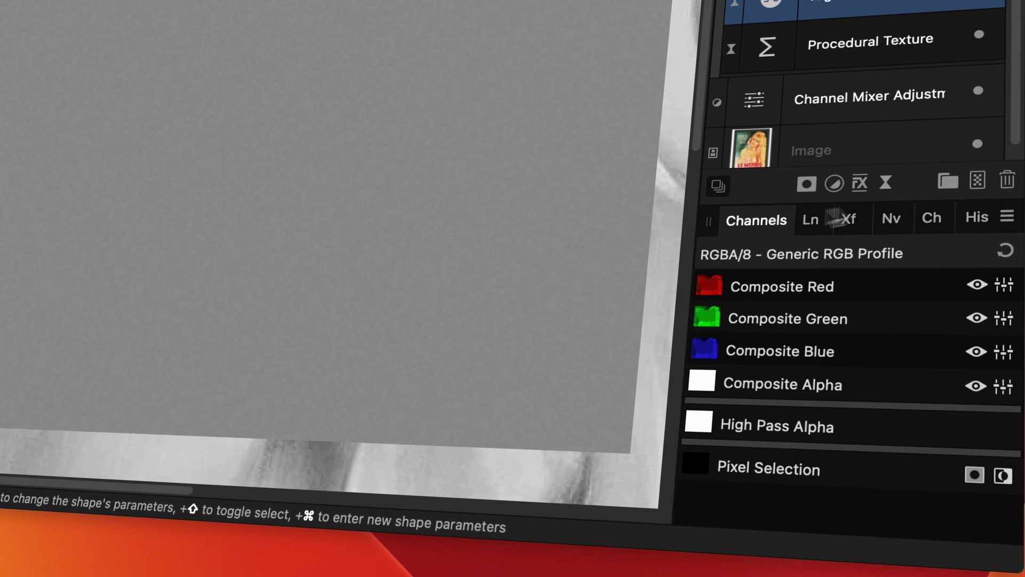
pyautogui.click(833, 184)
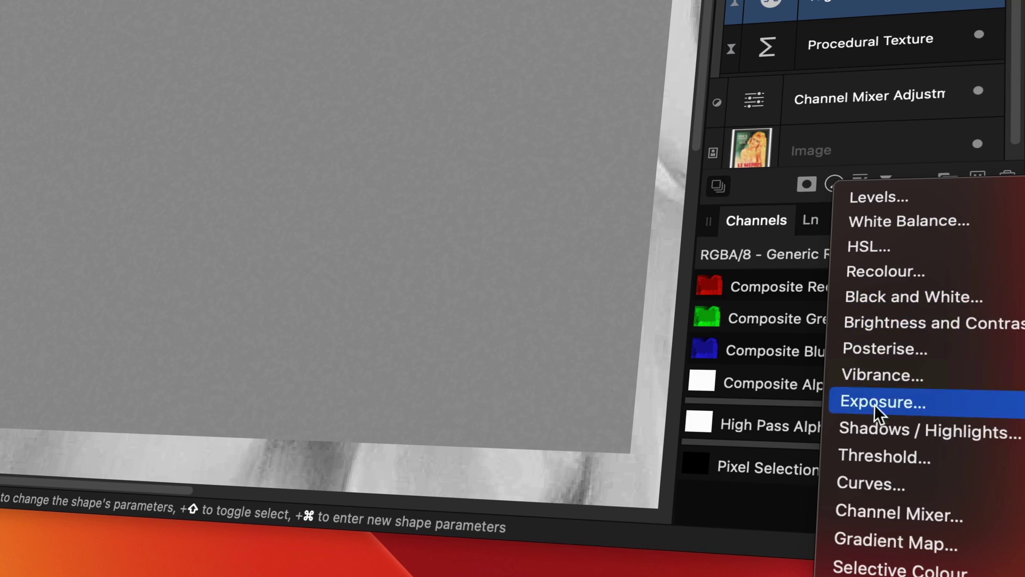
pyautogui.click(885, 451)
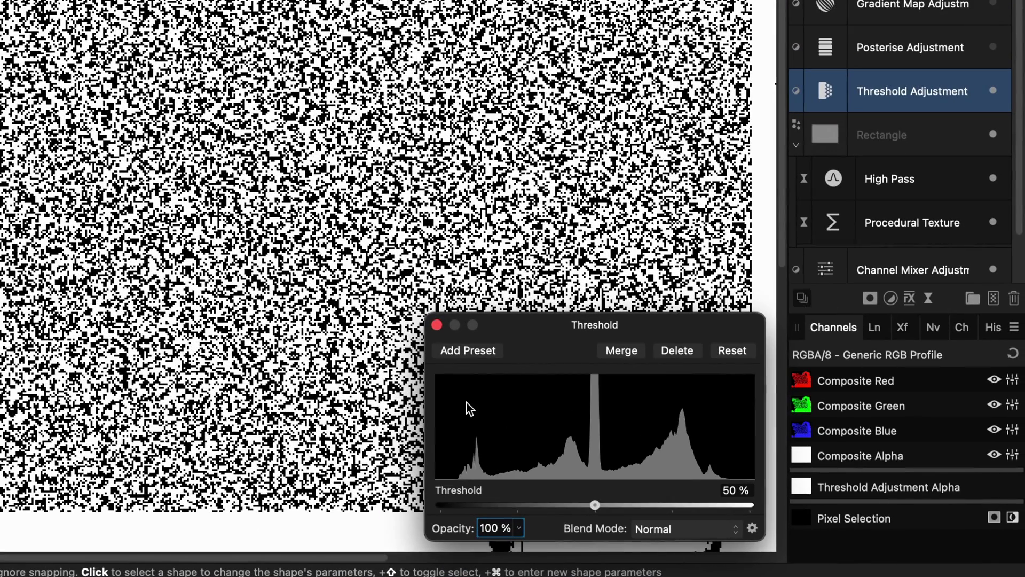
pyautogui.click(437, 325)
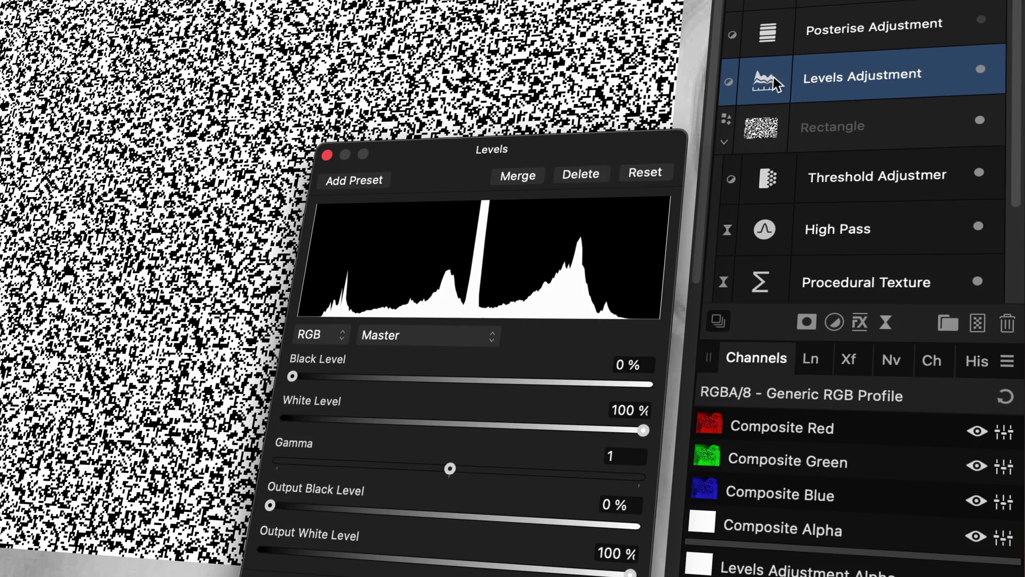
pyautogui.moveTo(773, 76); pyautogui.dragTo(809, 151)
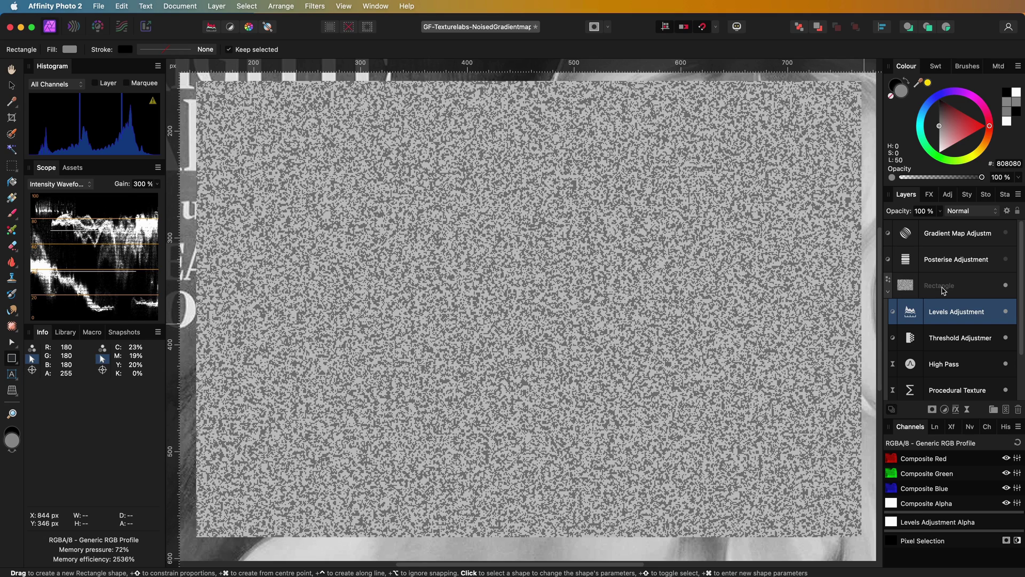
# Step: Rename the rectangle to Noise, drop it to 24% opacity, and stretch it to the canvas corners
pyautogui.doubleClick(943, 287)
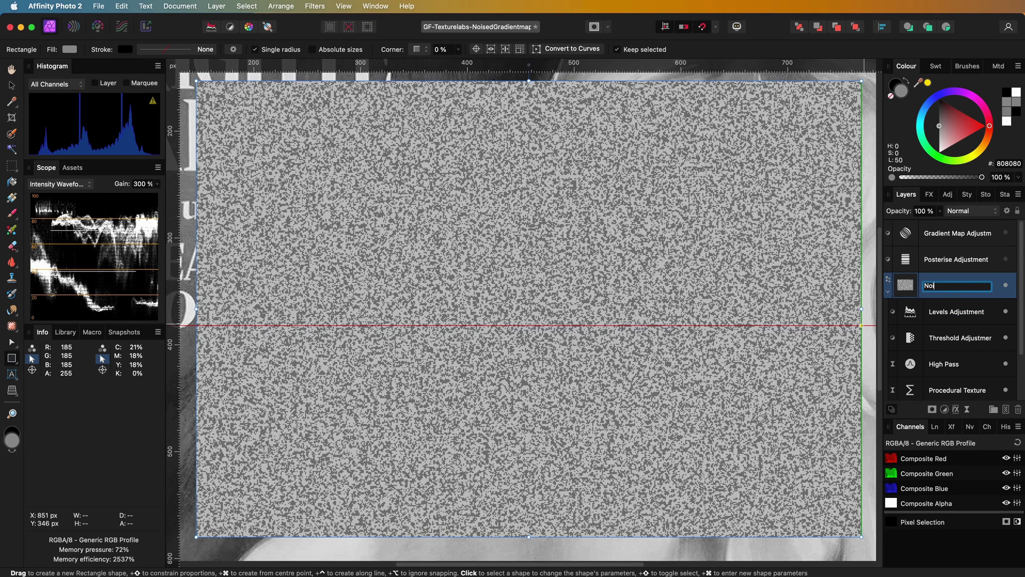
pyautogui.press('Return')
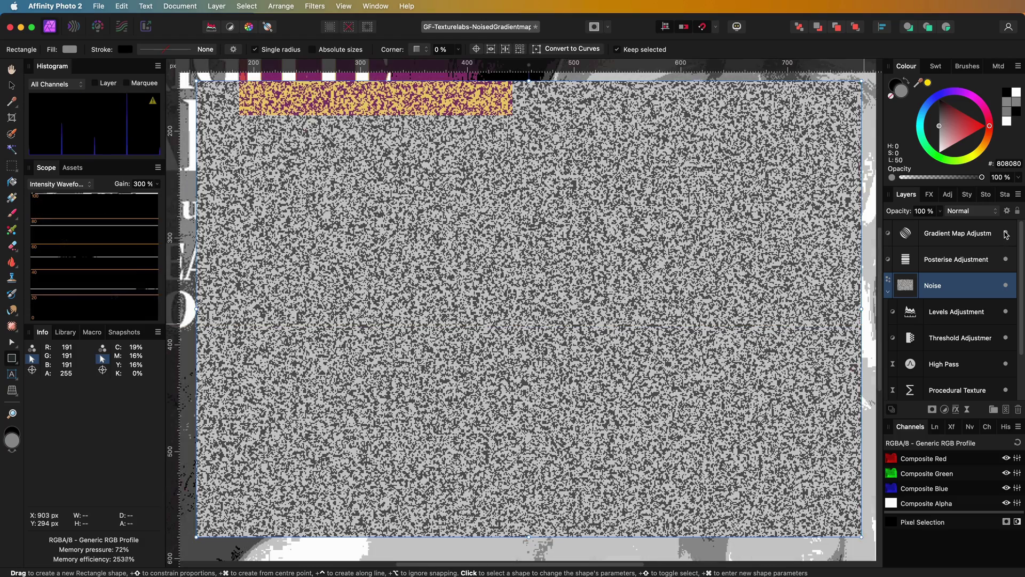
pyautogui.moveTo(902, 215); pyautogui.dragTo(861, 216)
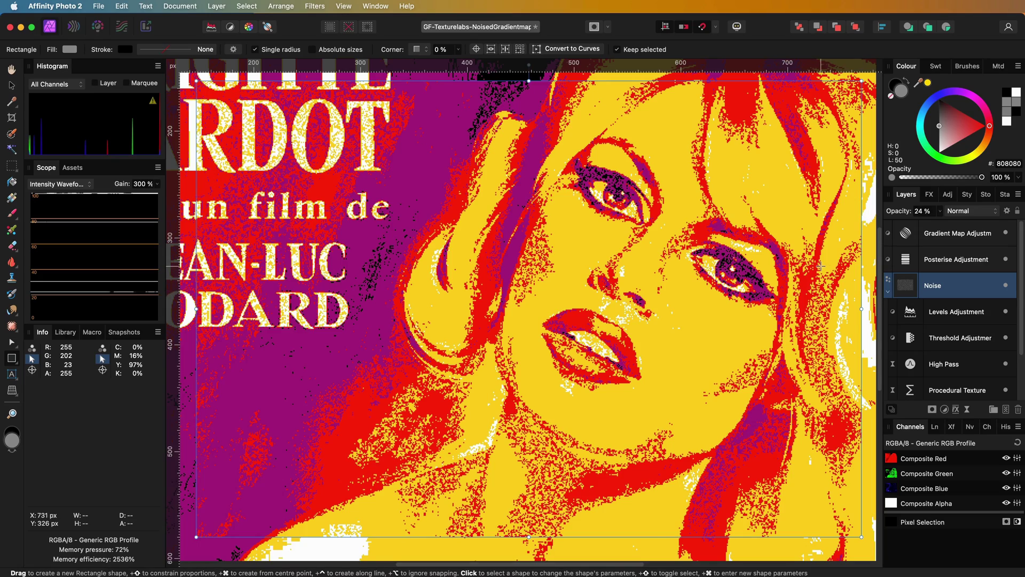
pyautogui.press('super+0')
pyautogui.moveTo(343, 183); pyautogui.dragTo(256, 96)
pyautogui.moveTo(710, 436); pyautogui.dragTo(805, 544)
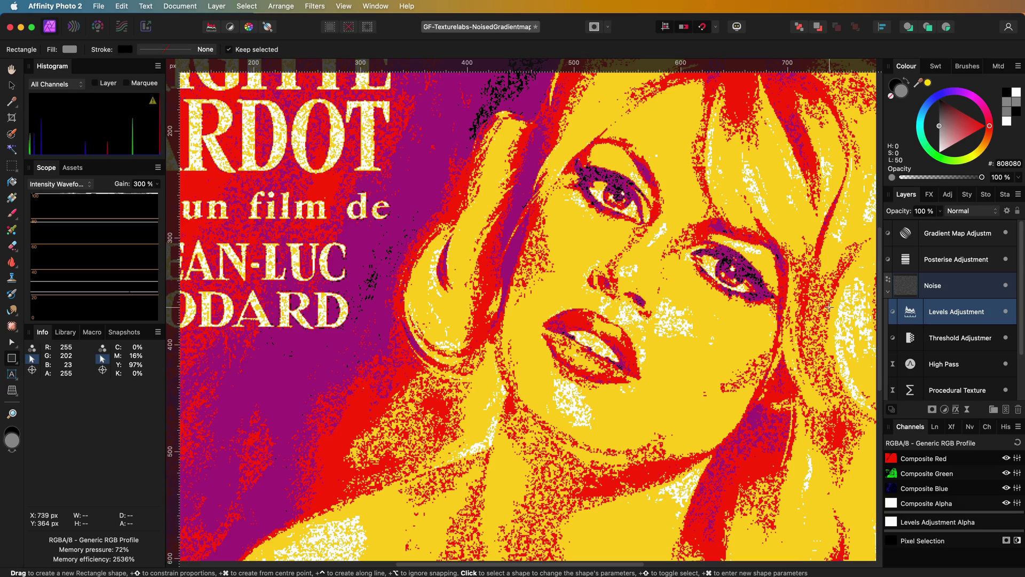
# Step: Blend the Noise layer with Soft Light at 100% opacity
pyautogui.click(830, 308)
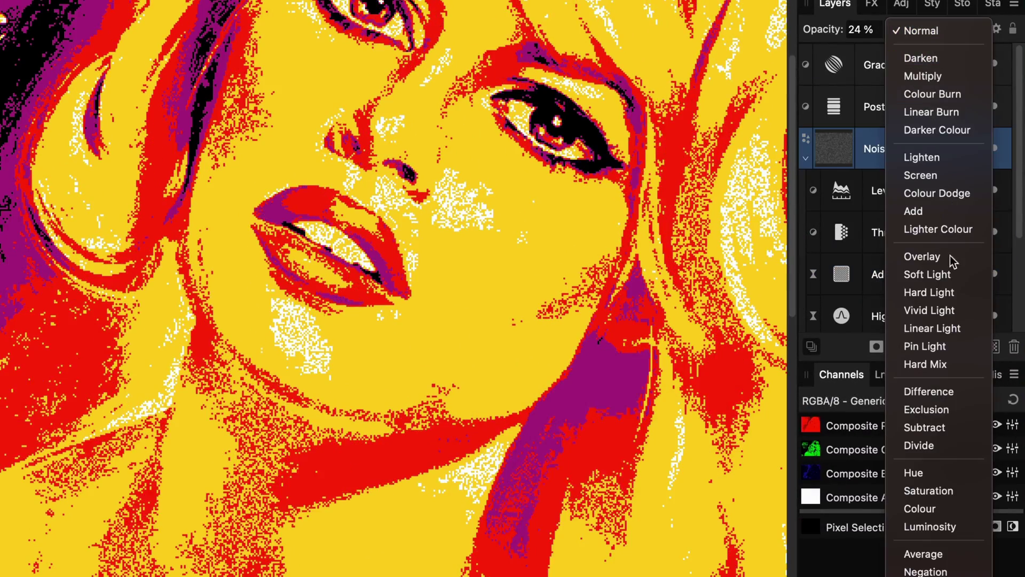
pyautogui.click(927, 274)
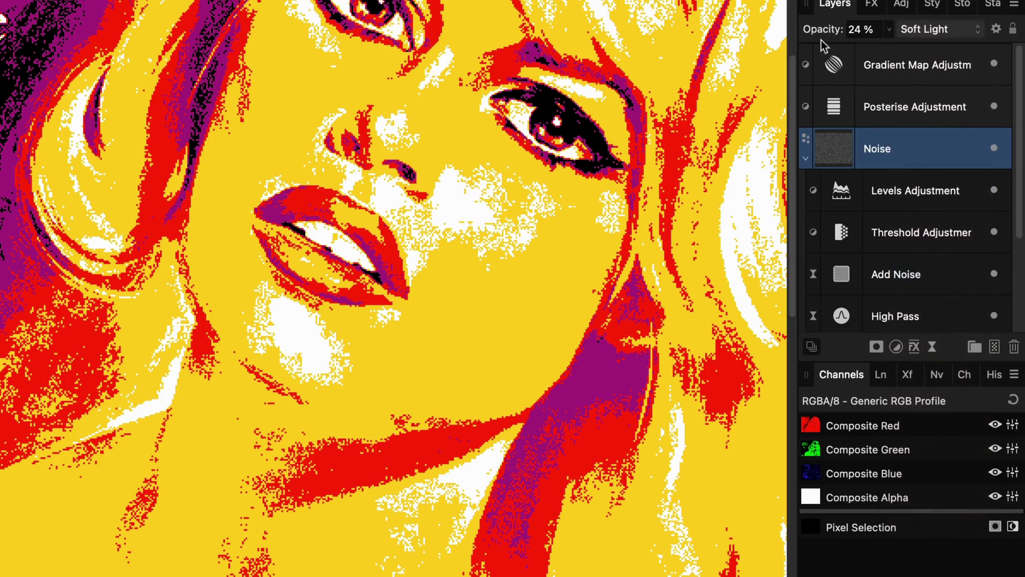
pyautogui.moveTo(828, 36); pyautogui.dragTo(917, 33)
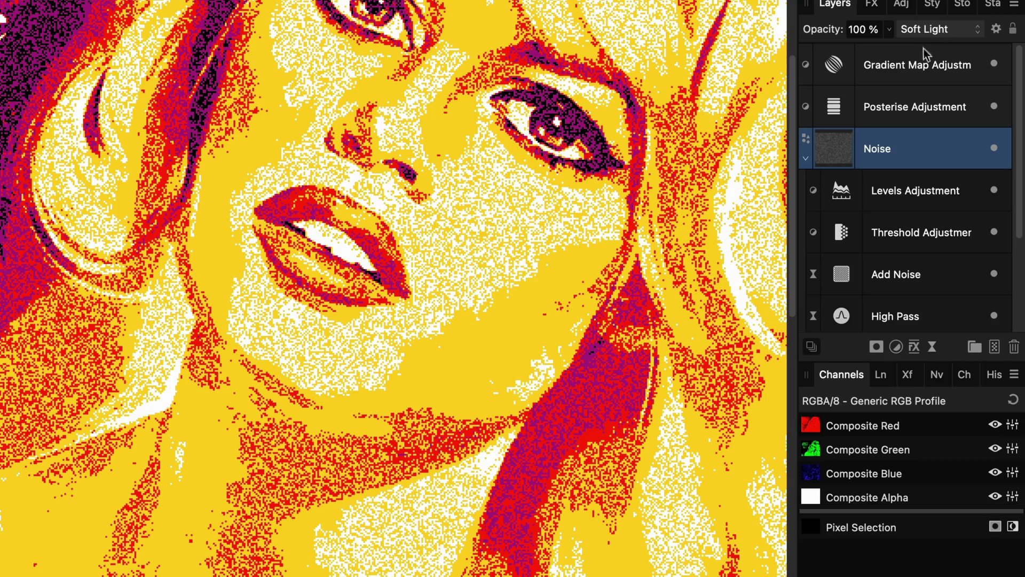
# Step: Raise the noise Levels output black and lower its output white to 73%
pyautogui.doubleClick(923, 198)
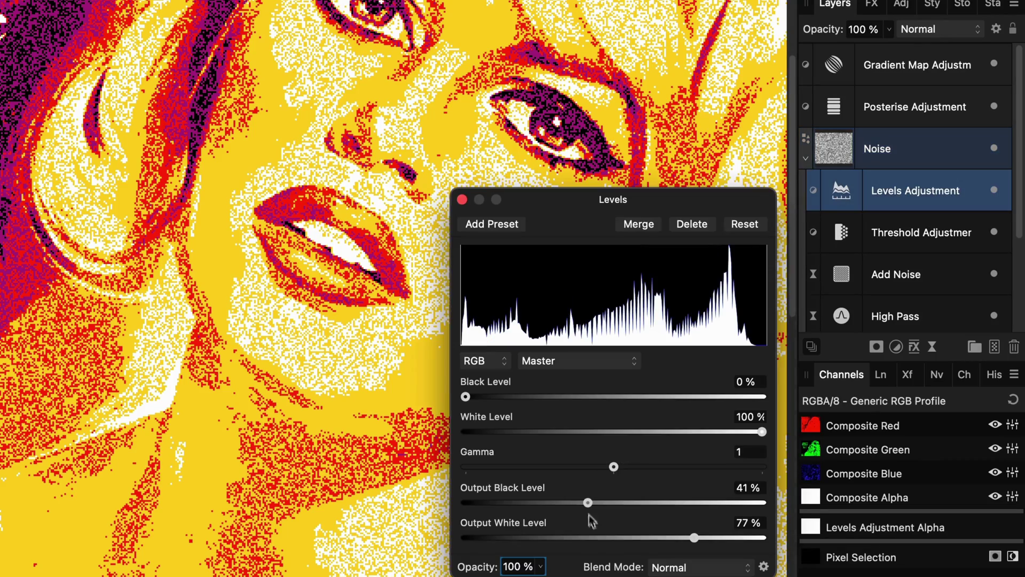
pyautogui.moveTo(586, 502); pyautogui.dragTo(595, 502)
pyautogui.moveTo(694, 537)
pyautogui.mouseDown()
pyautogui.moveTo(664, 538)
pyautogui.moveTo(683, 538)
pyautogui.mouseUp()
pyautogui.click(462, 200)
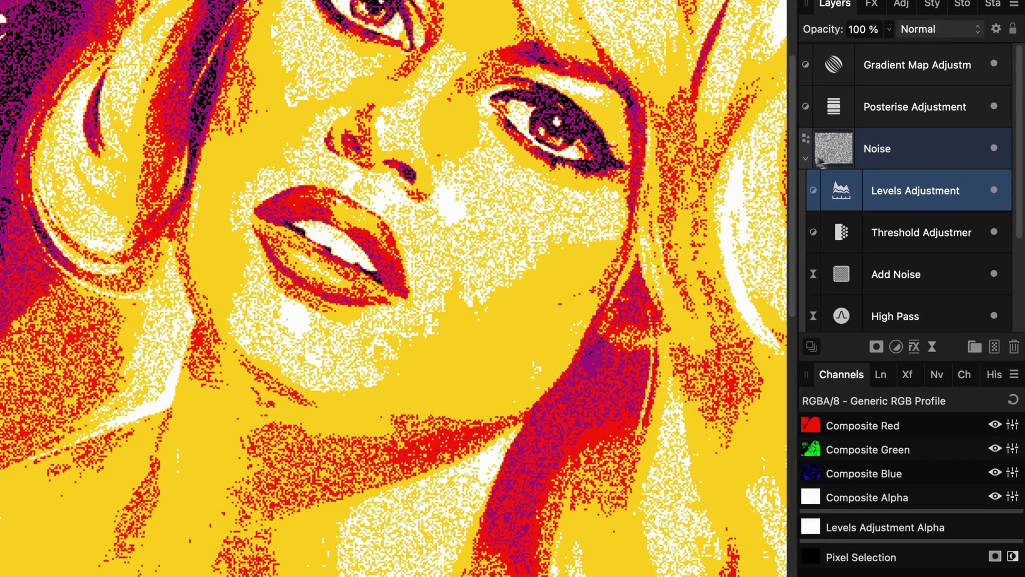
pyautogui.click(805, 158)
# Step: After trying a stronger value, set the Channel Mixer intensity back to 100%
pyautogui.doubleClick(832, 188)
pyautogui.moveTo(647, 355)
pyautogui.mouseDown()
pyautogui.moveTo(661, 356)
pyautogui.moveTo(645, 354)
pyautogui.mouseUp()
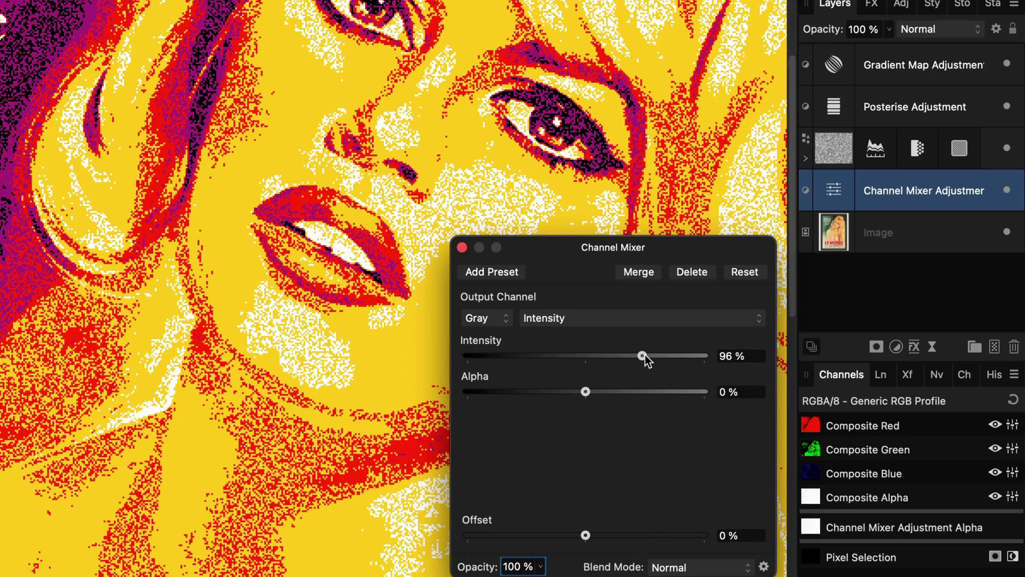
pyautogui.click(726, 355)
pyautogui.write('100')
pyautogui.press('Return')
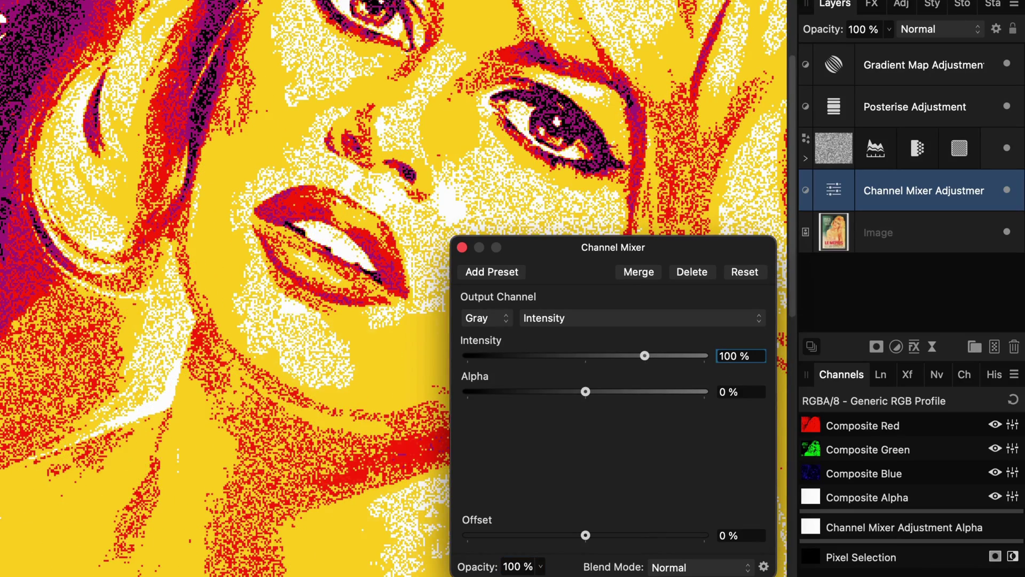
pyautogui.click(462, 248)
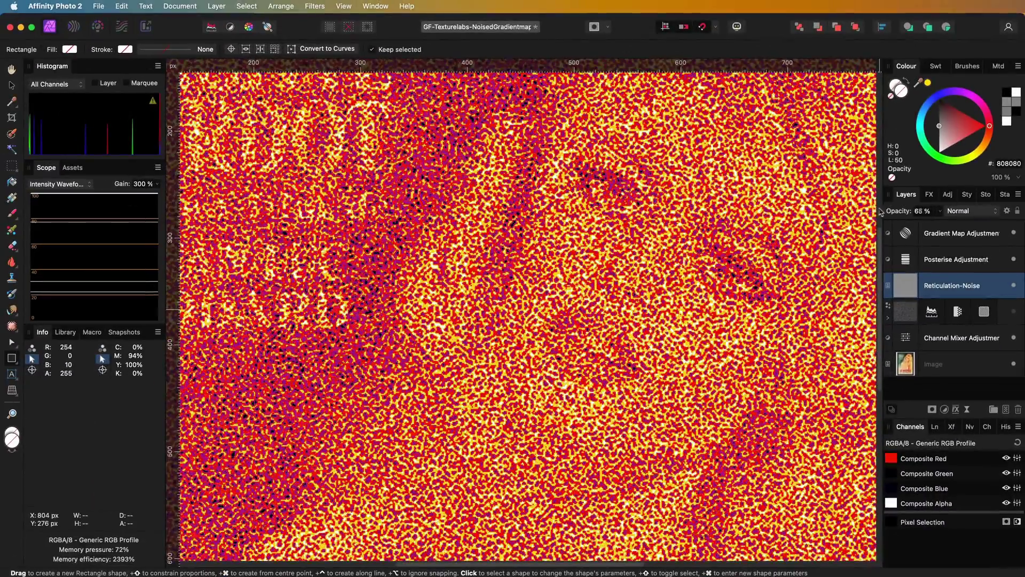
# Step: Set the Reticulation-Noise layer to 20% opacity and zoom out to the whole poster
pyautogui.press('2')
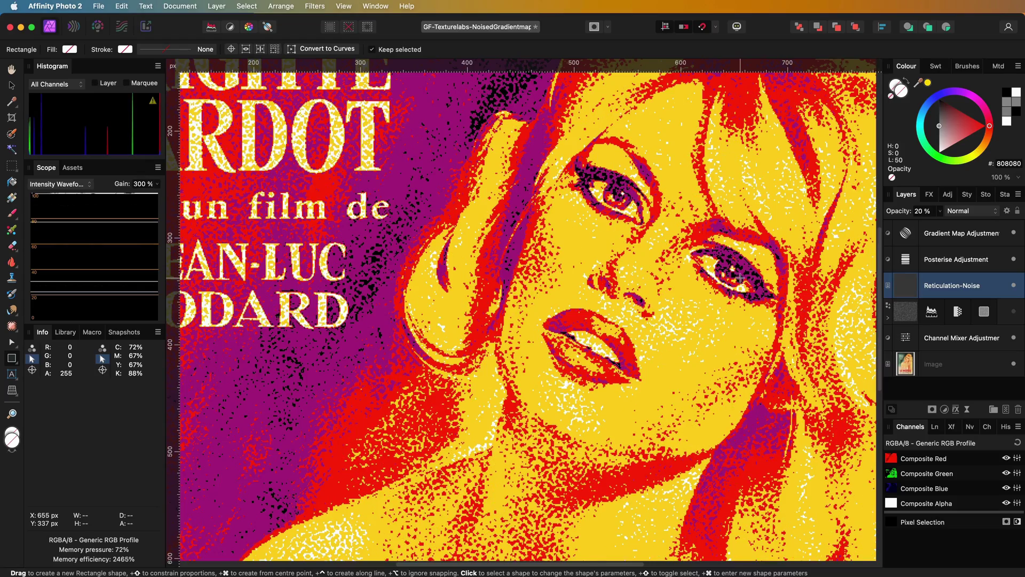
pyautogui.press('super+0')
pyautogui.scroll(-3, 286, 332)
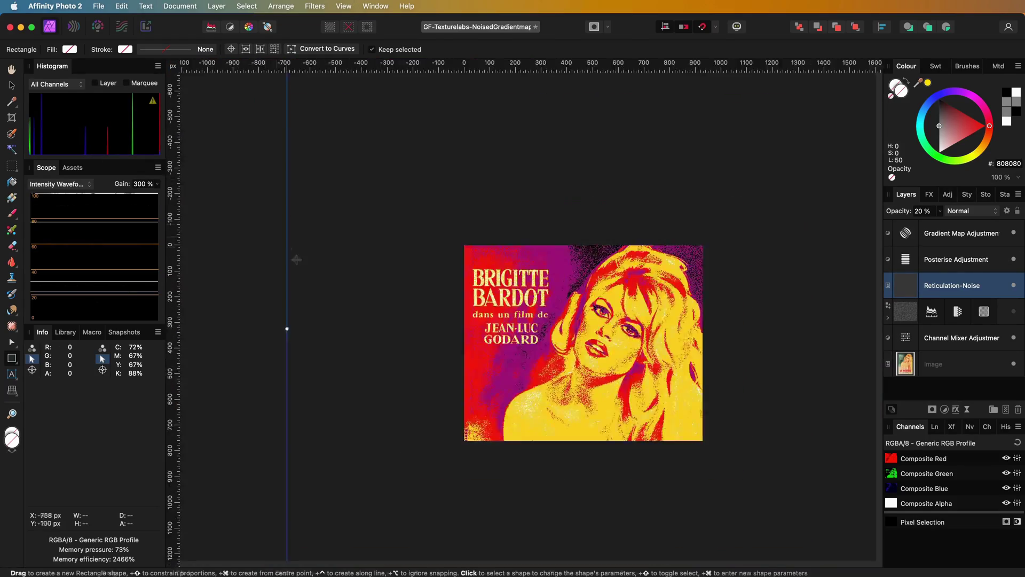
pyautogui.moveTo(526, 397); pyautogui.dragTo(408, 245)
pyautogui.press('v')
# Step: Hide and reshow the reticulation noise to compare the grain
pyautogui.scroll(4, 557, 354)
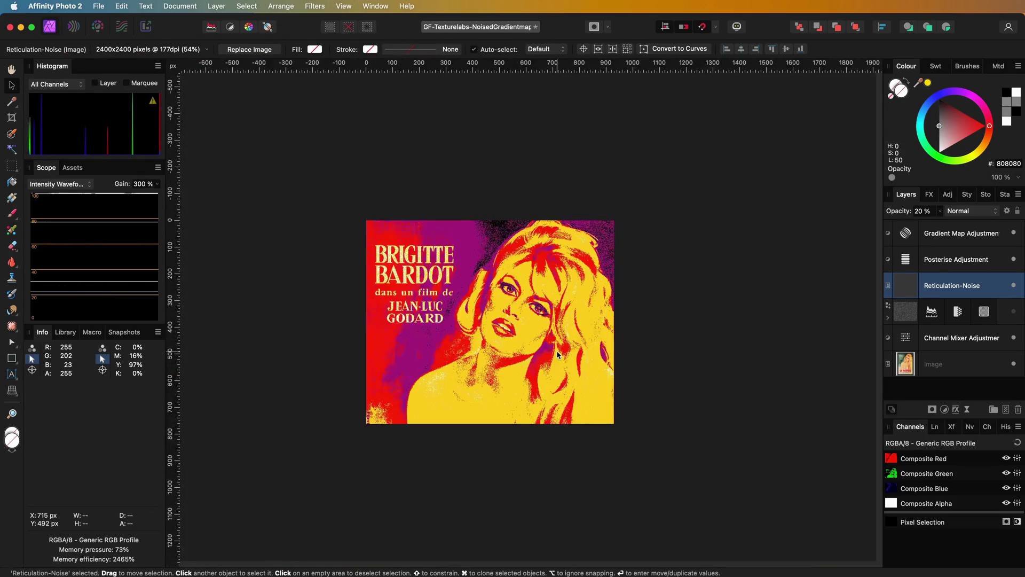
pyautogui.scroll(3, 556, 354)
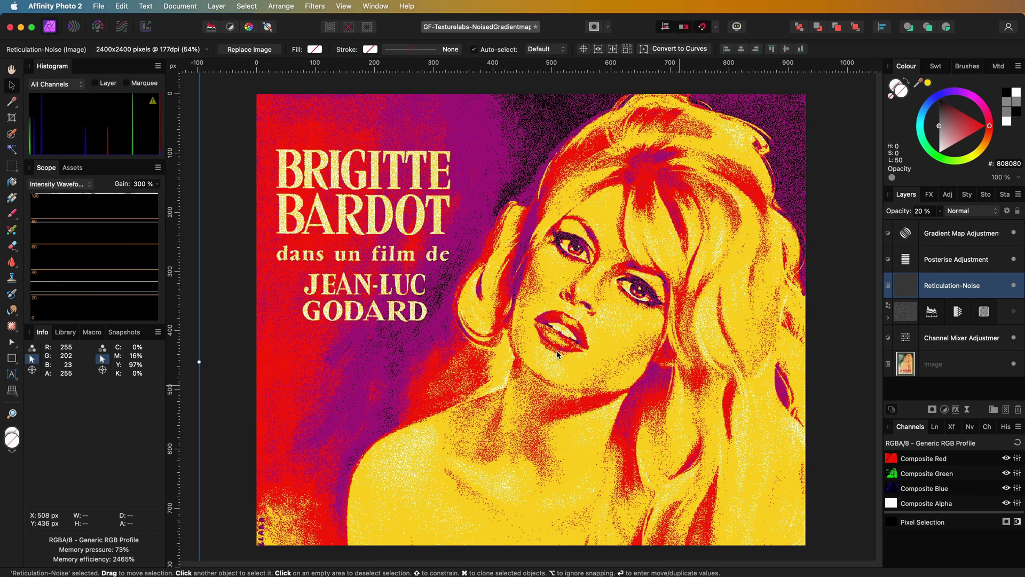
pyautogui.scroll(3, 556, 354)
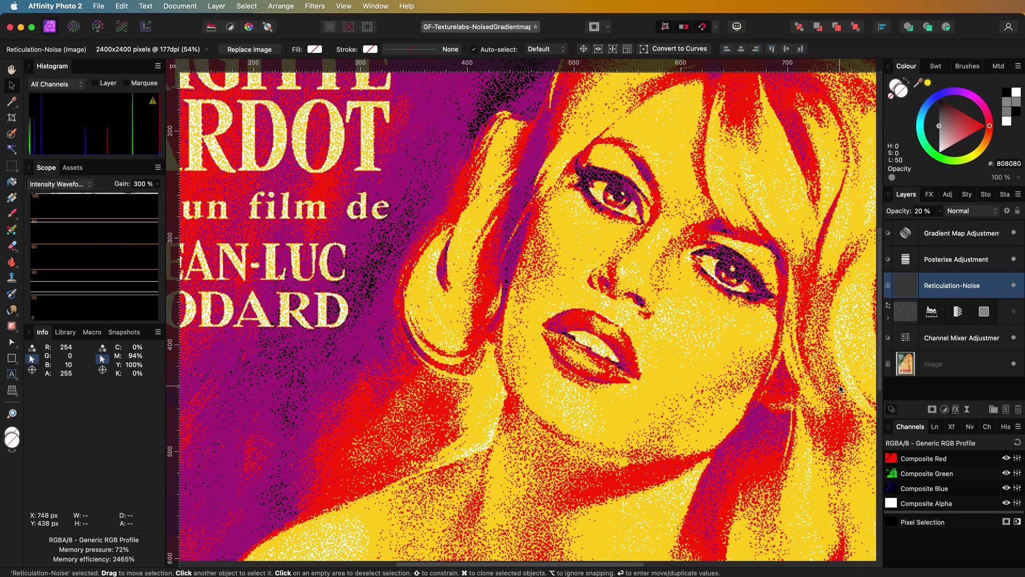
pyautogui.click(1014, 287)
pyautogui.click(1014, 287)
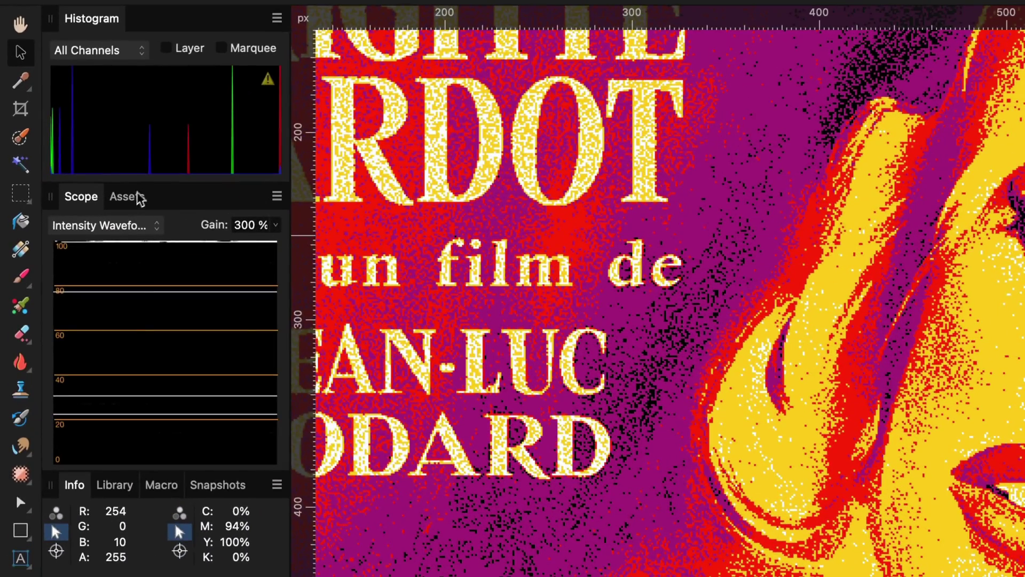
# Step: Place the Diagonal Lines pattern asset over the poster with denser stripes
pyautogui.click(128, 197)
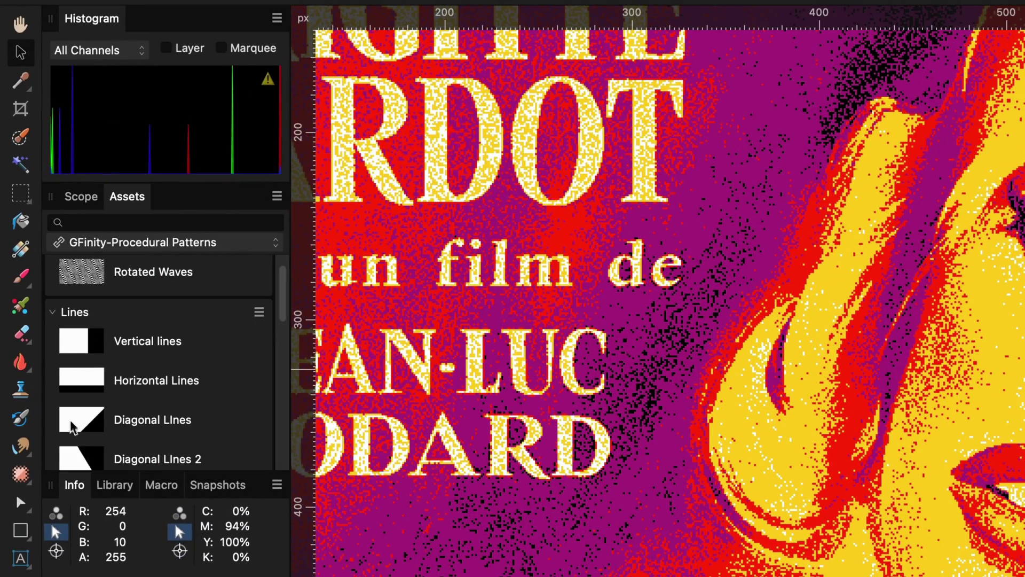
pyautogui.moveTo(71, 425); pyautogui.dragTo(1005, 464)
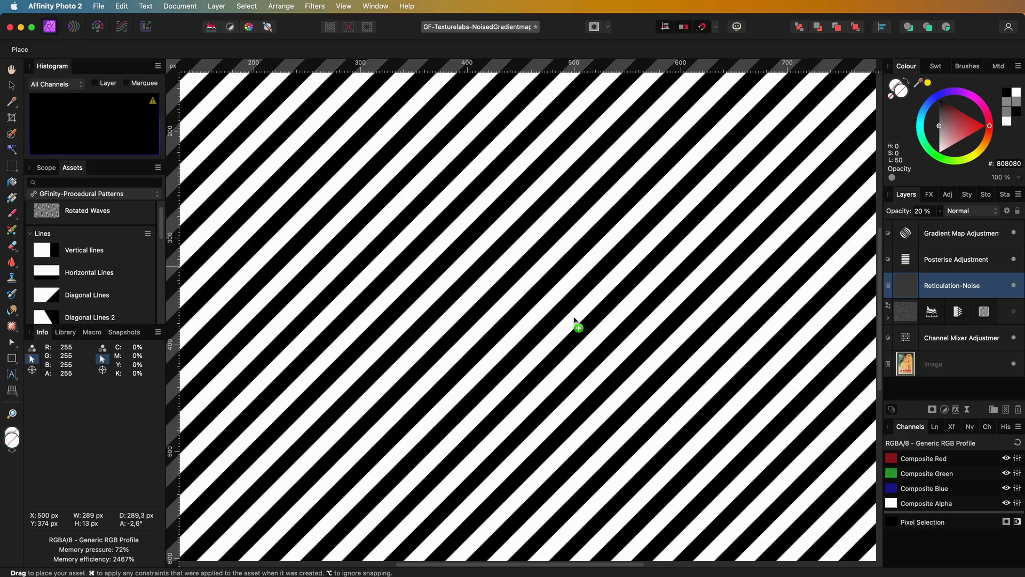
pyautogui.click(574, 321)
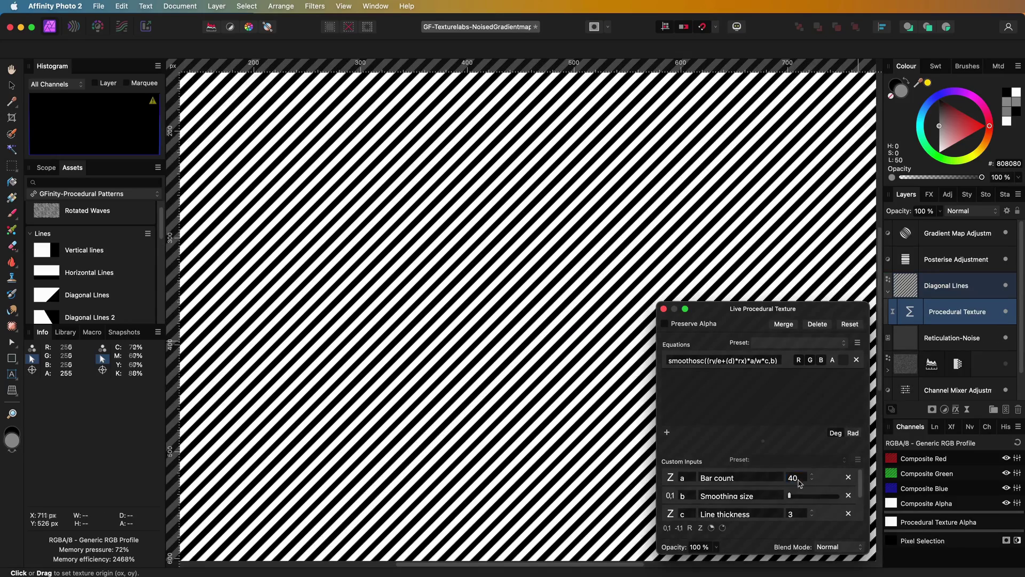
pyautogui.click(792, 477)
pyautogui.press('Return')
pyautogui.press('v')
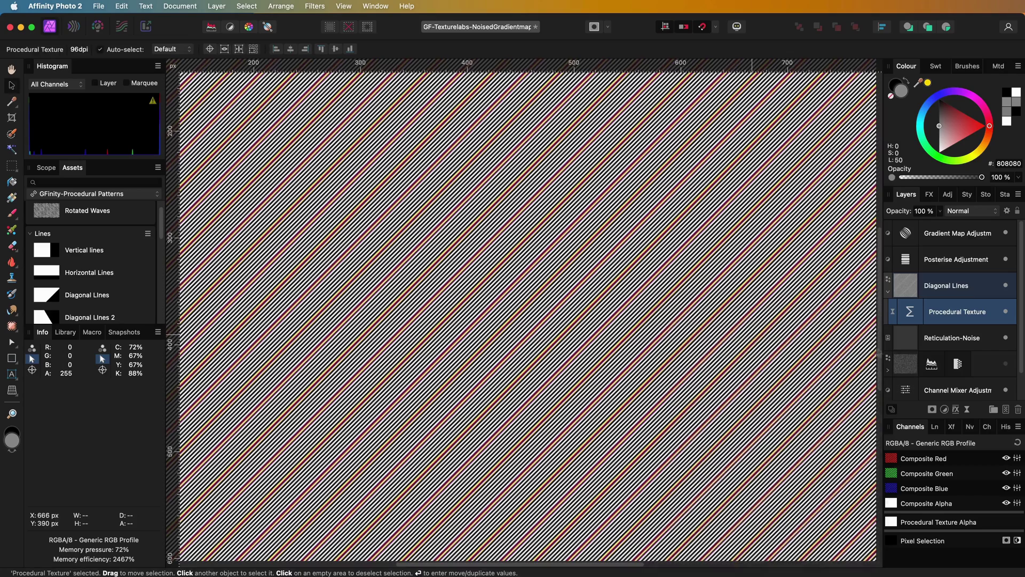
# Step: Add Levels to the stripes with output black about 20% and output white 76%
pyautogui.press('super+l')
pyautogui.moveTo(676, 506); pyautogui.dragTo(712, 506)
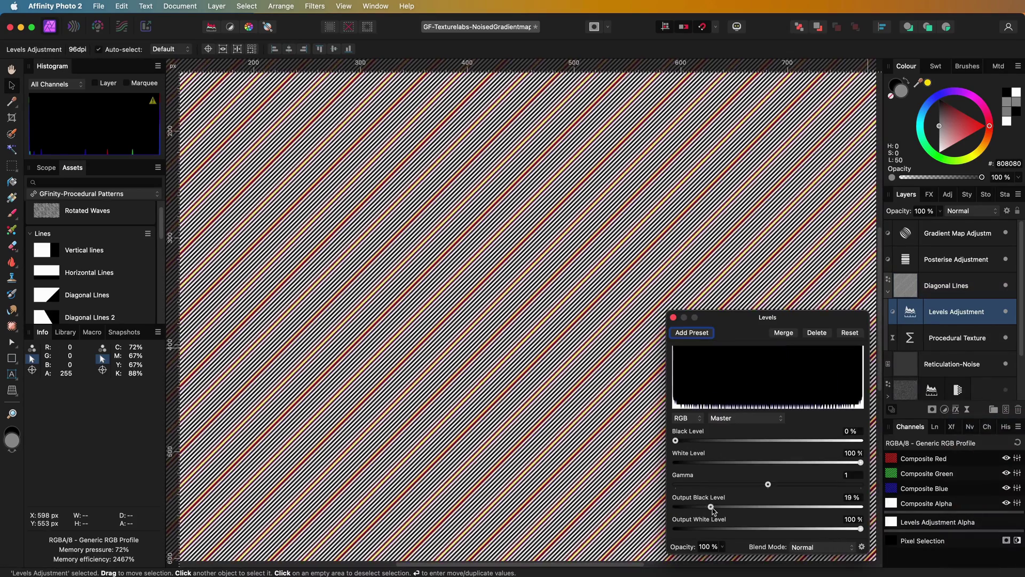
pyautogui.moveTo(861, 528); pyautogui.dragTo(815, 528)
pyautogui.click(673, 317)
pyautogui.press('Escape')
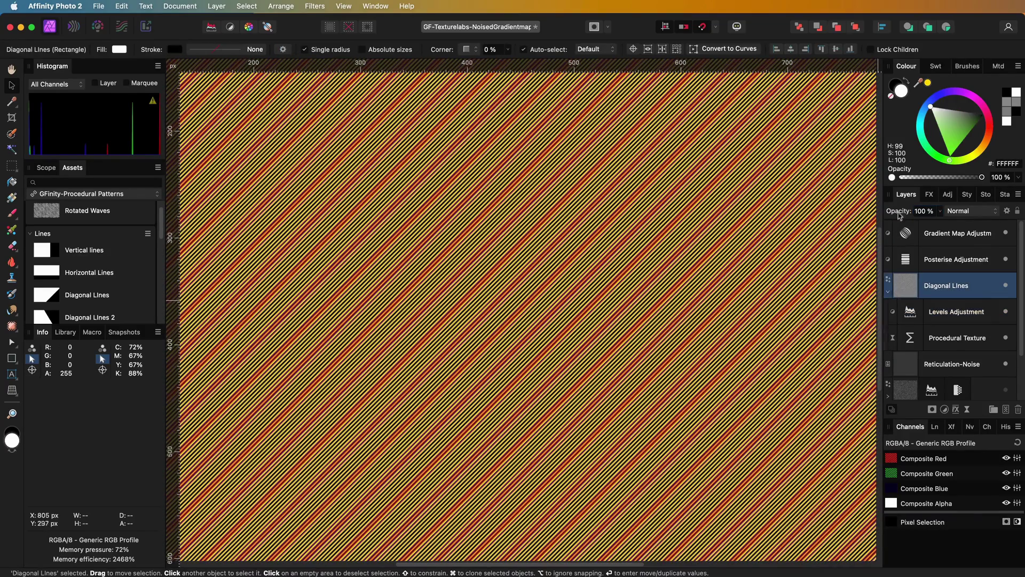
# Step: Blend the diagonal lines with Soft Light at 58% opacity
pyautogui.moveTo(897, 215); pyautogui.dragTo(851, 215)
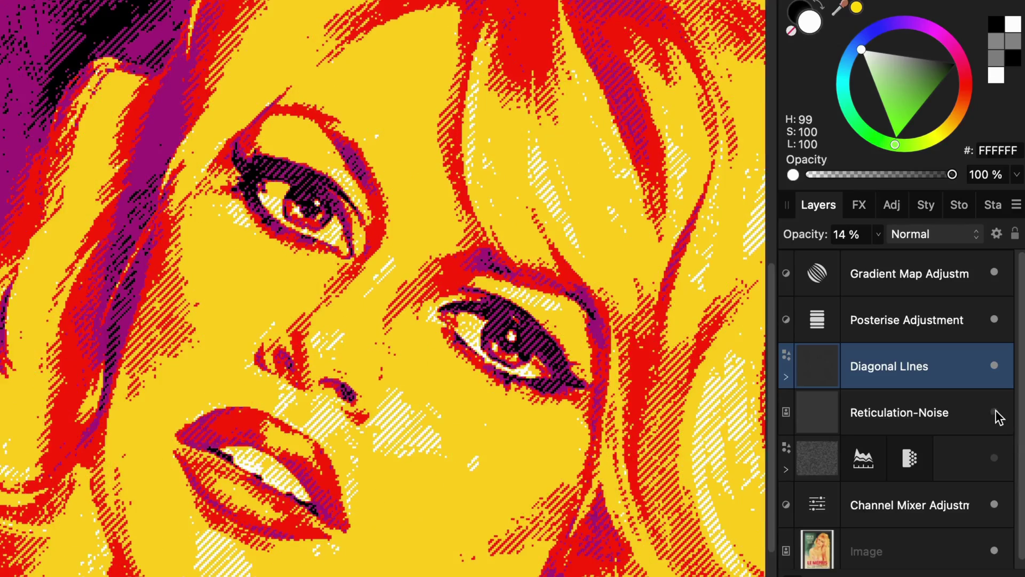
pyautogui.moveTo(796, 242); pyautogui.dragTo(802, 243)
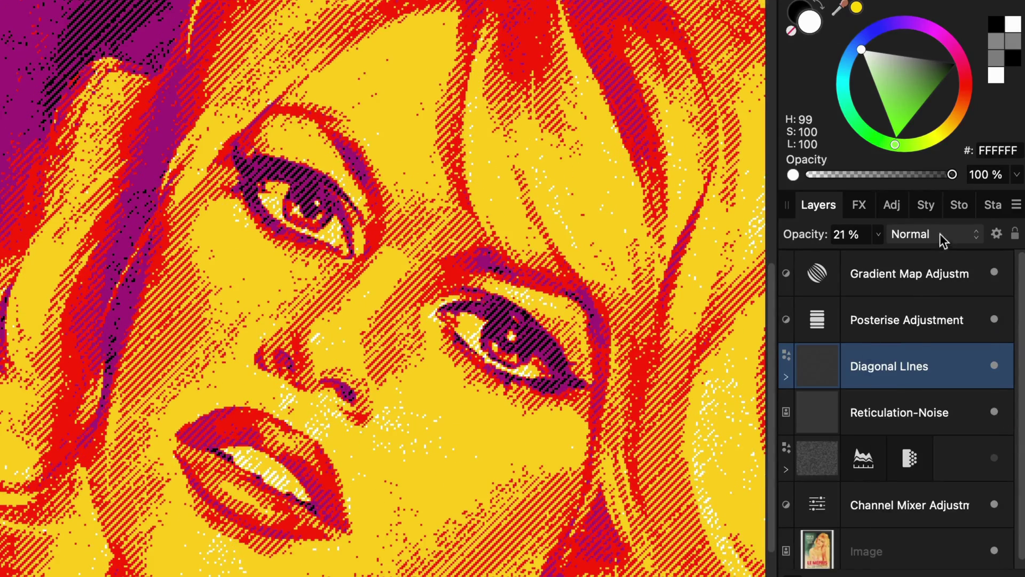
pyautogui.click(942, 239)
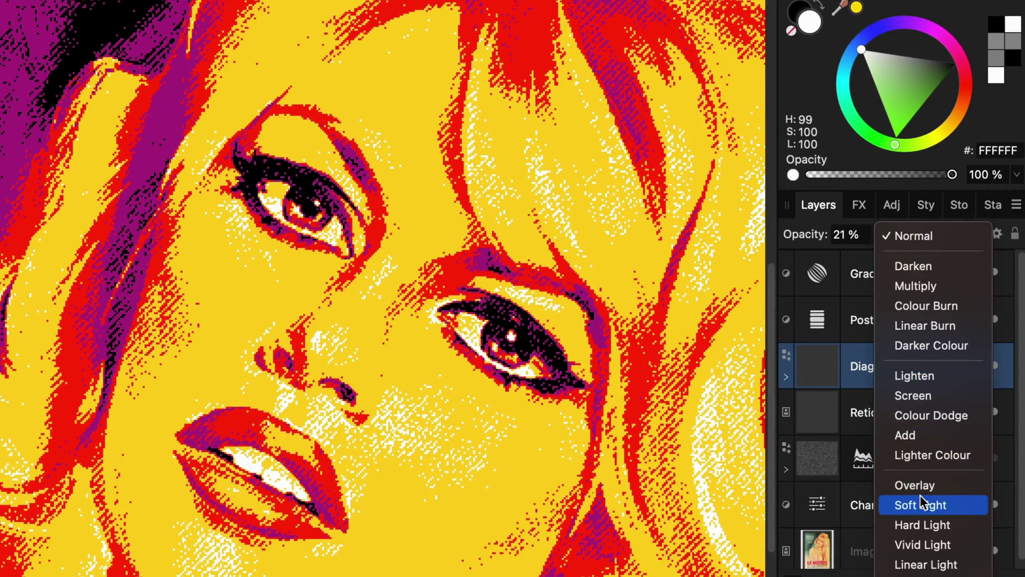
pyautogui.click(920, 502)
pyautogui.moveTo(817, 241)
pyautogui.mouseDown()
pyautogui.moveTo(840, 240)
pyautogui.moveTo(825, 240)
pyautogui.mouseUp()
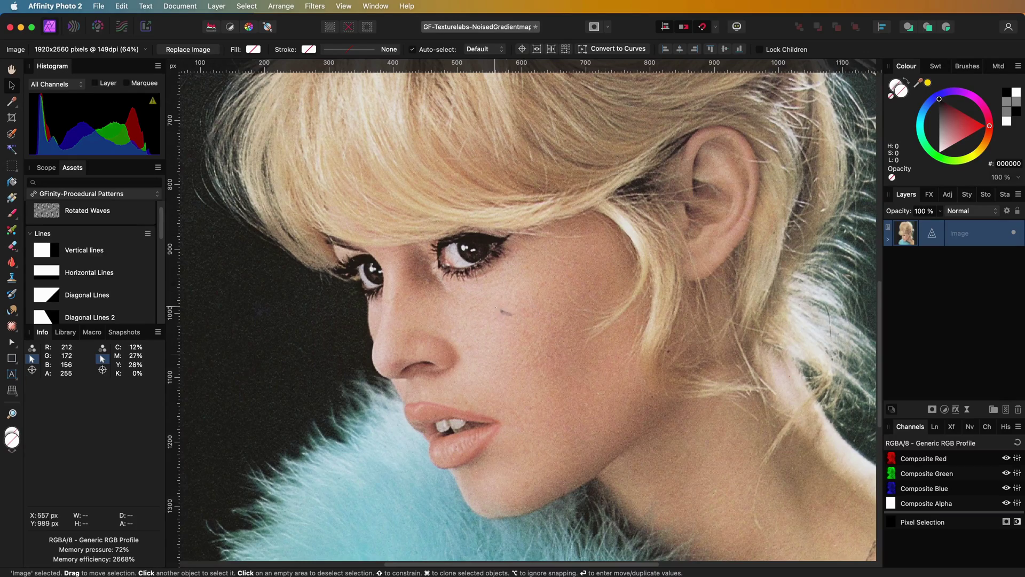
# Step: Apply the GFinity-Specials Noised Gradient Map asset to the photo and delete its 'Delete me' note
pyautogui.click(101, 193)
pyautogui.click(81, 196)
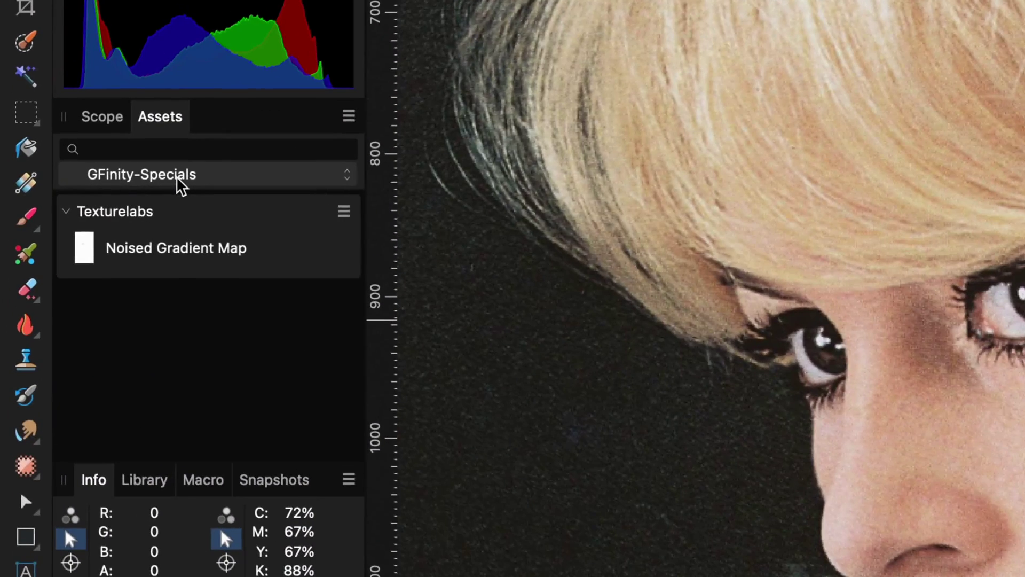
pyautogui.moveTo(171, 254)
pyautogui.mouseDown()
pyautogui.moveTo(160, 248)
pyautogui.moveTo(664, 353)
pyautogui.mouseUp()
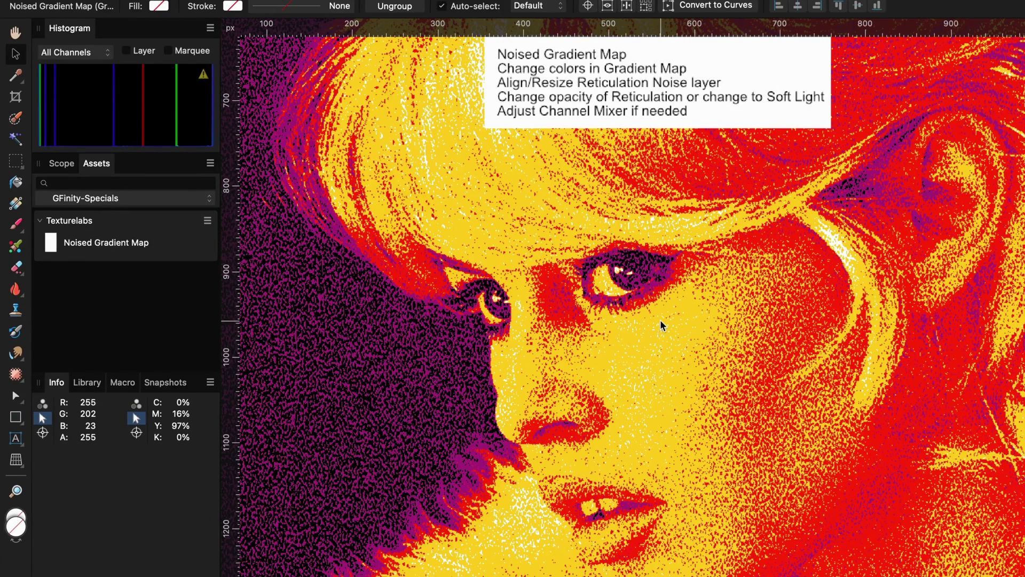
pyautogui.scroll(1, 731, 359)
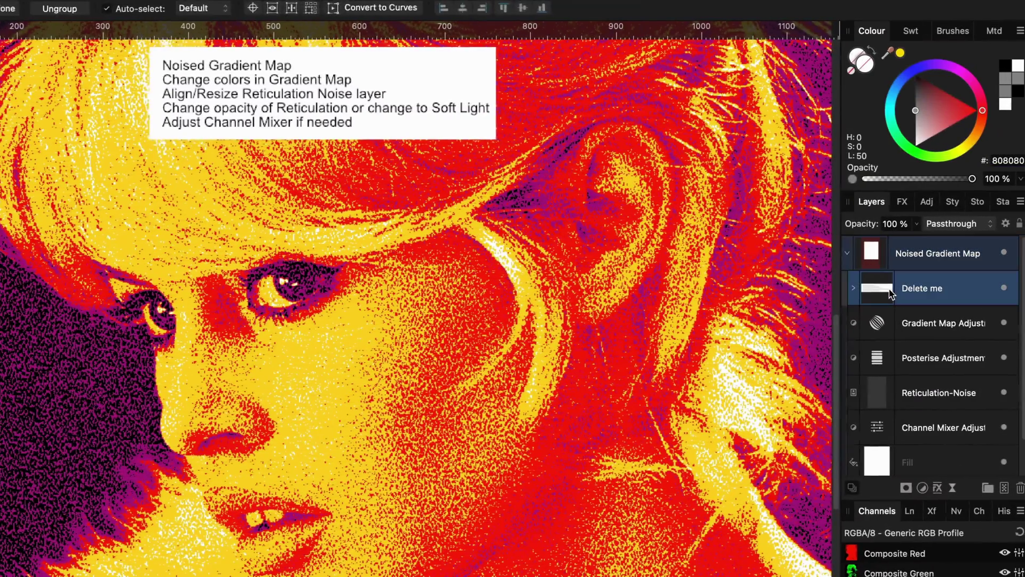
pyautogui.click(890, 293)
pyautogui.press('Delete')
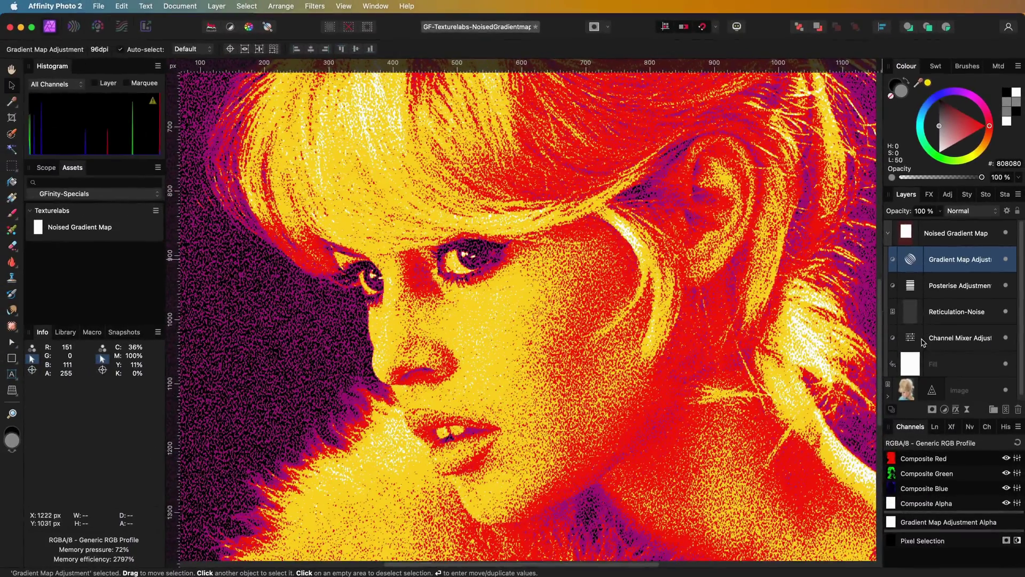
# Step: Set Reticulation-Noise opacity to 16% and Channel Mixer intensity to 121%
pyautogui.click(885, 363)
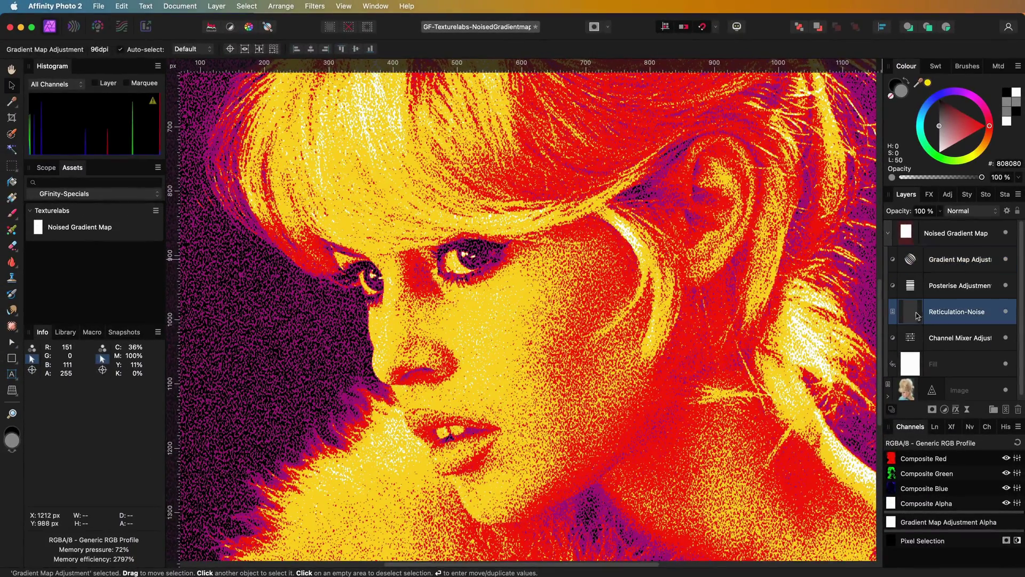
pyautogui.moveTo(902, 213); pyautogui.dragTo(910, 214)
pyautogui.click(917, 339)
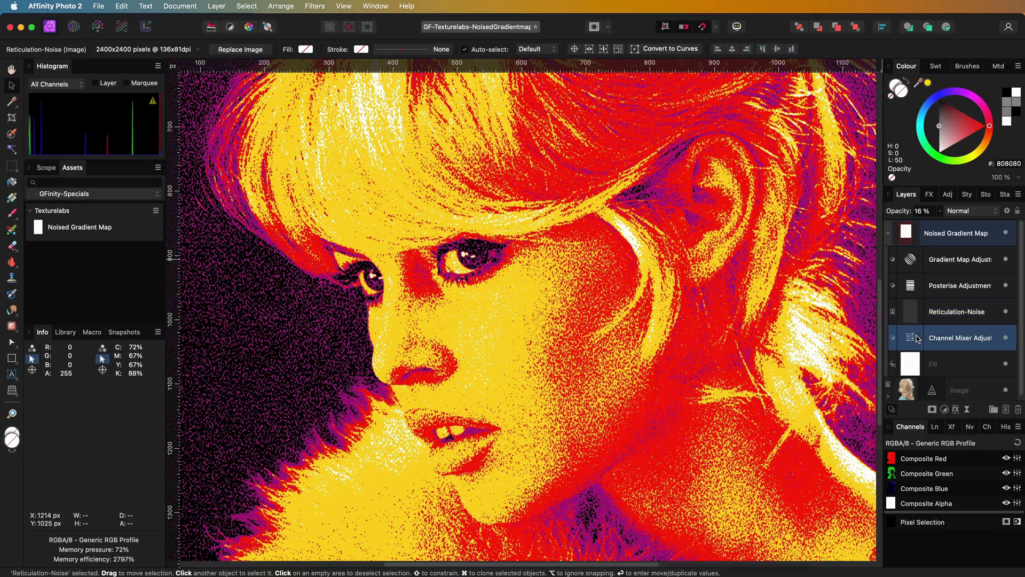
pyautogui.moveTo(788, 415); pyautogui.dragTo(798, 416)
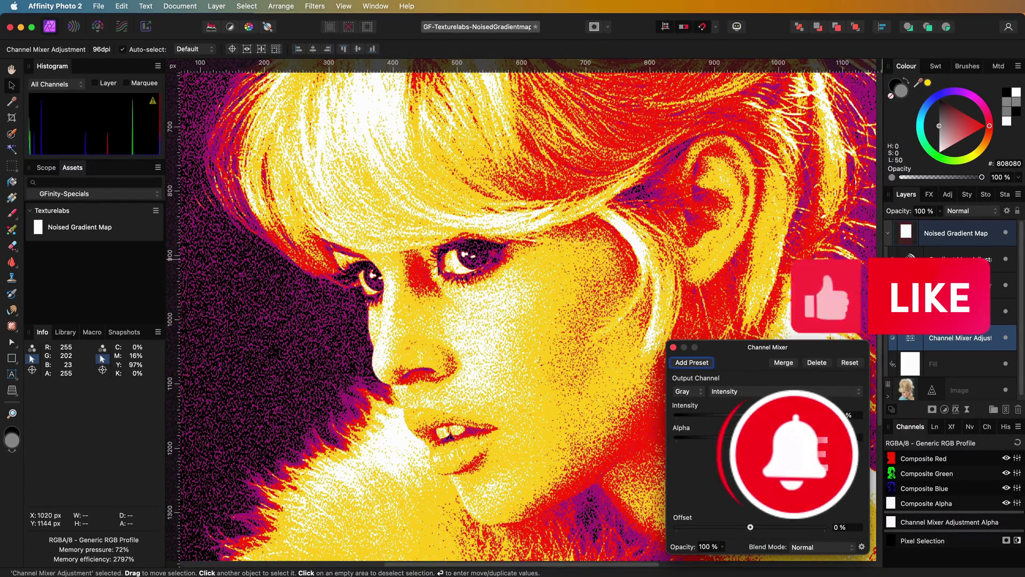
pyautogui.press('Escape')
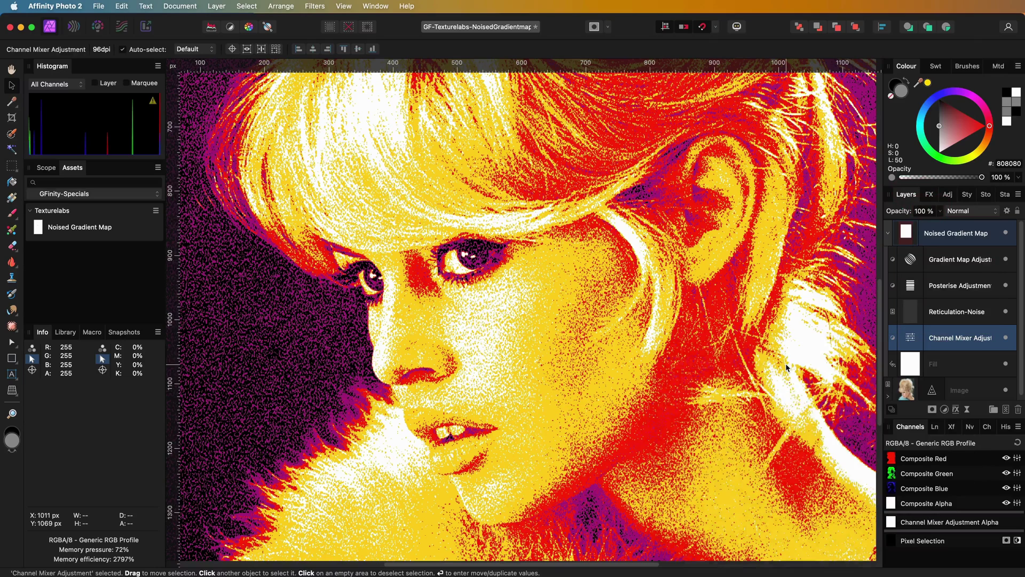